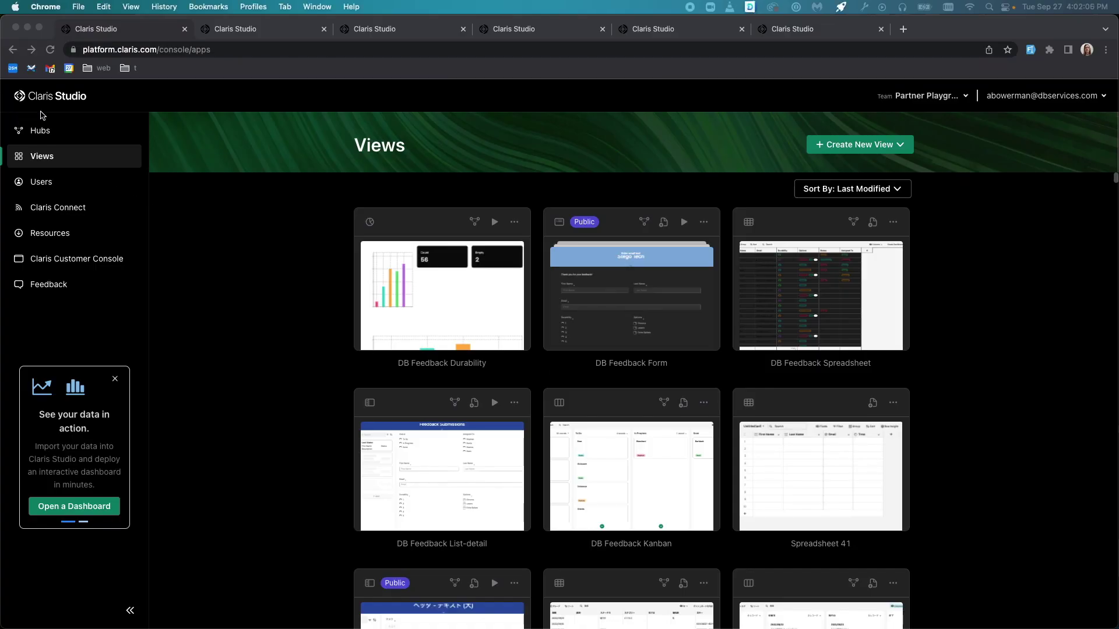
Navigate from the hubs list back to the gallery of all views
{"action": "left_click", "coordinate": [42, 116]}
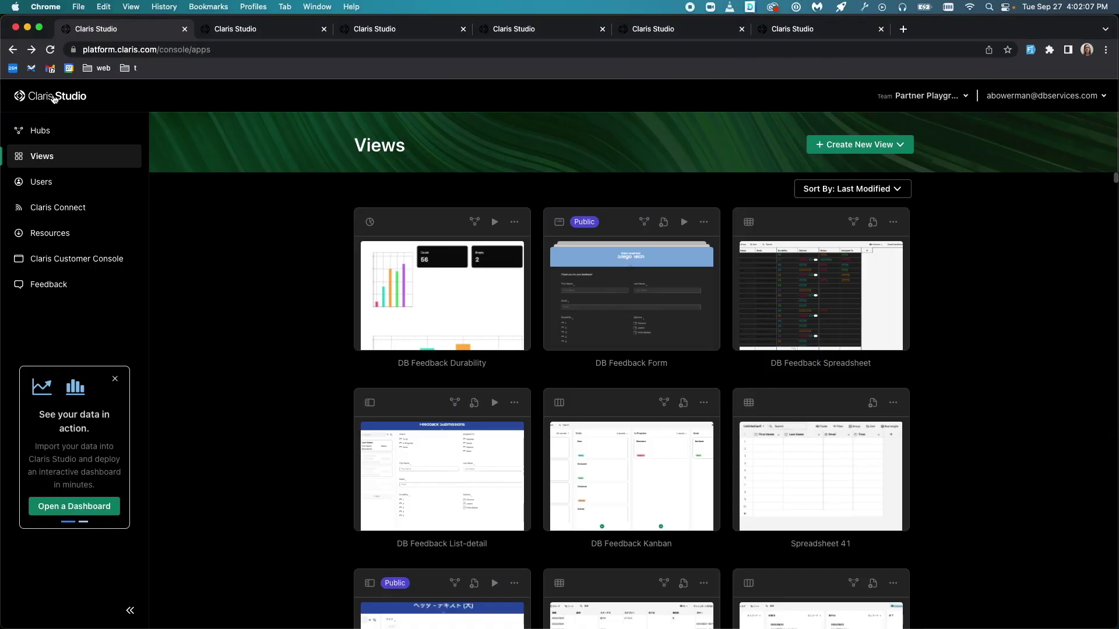
{"action": "left_click", "coordinate": [43, 137]}
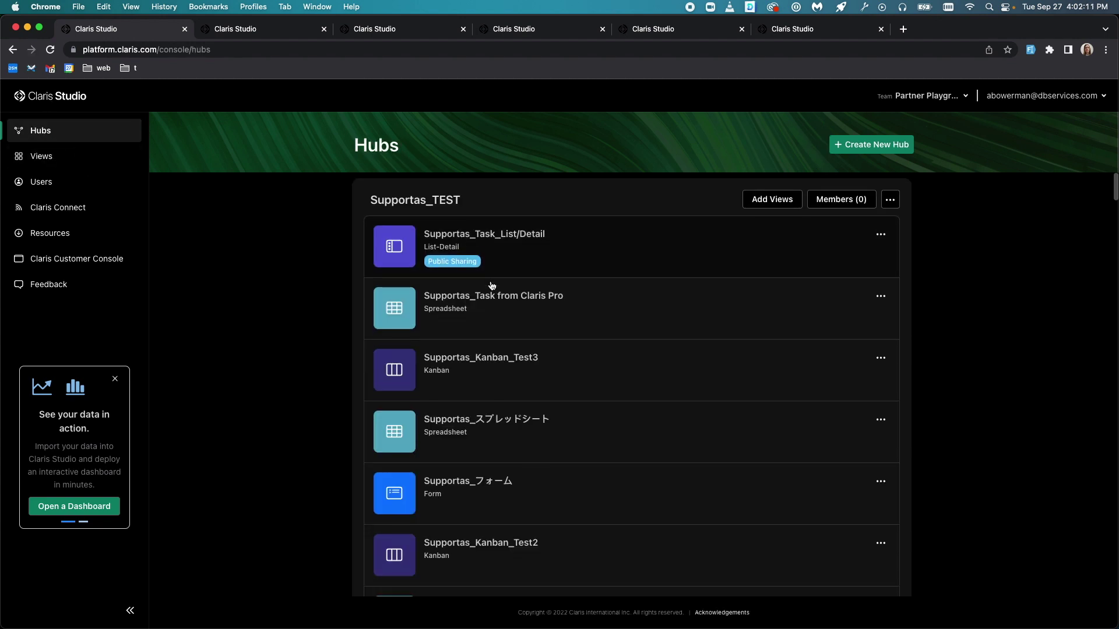
{"action": "scroll", "coordinate": [489, 285], "scroll_direction": "down", "scroll_amount": 5}
{"action": "scroll", "coordinate": [489, 284], "scroll_direction": "down", "scroll_amount": 3}
{"action": "scroll", "coordinate": [489, 285], "scroll_direction": "down", "scroll_amount": 1}
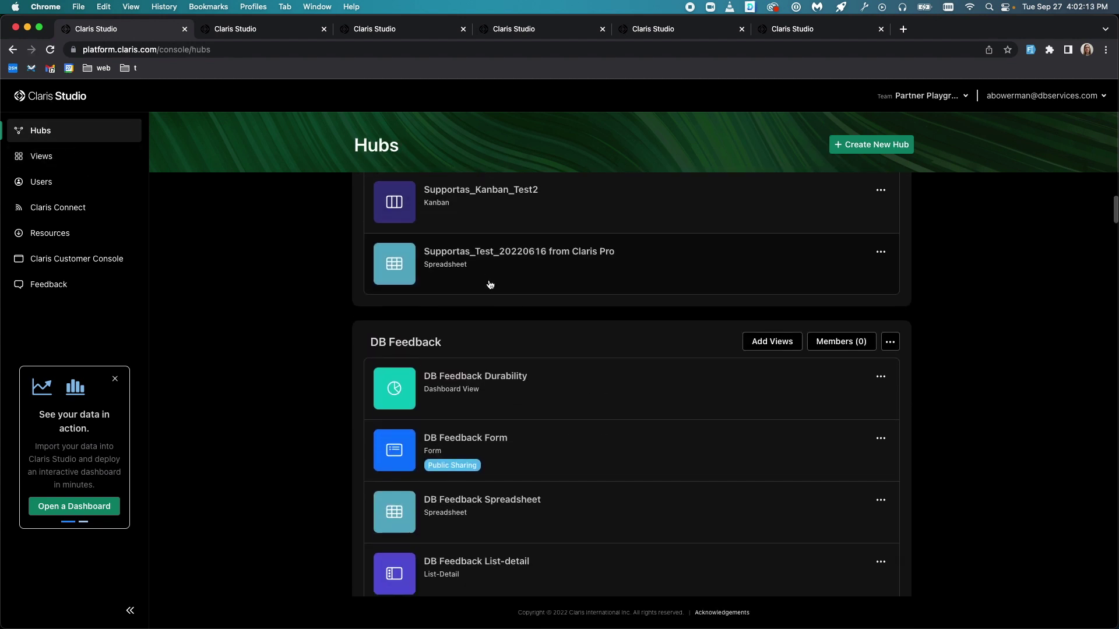
{"action": "scroll", "coordinate": [490, 285], "scroll_direction": "down", "scroll_amount": 4}
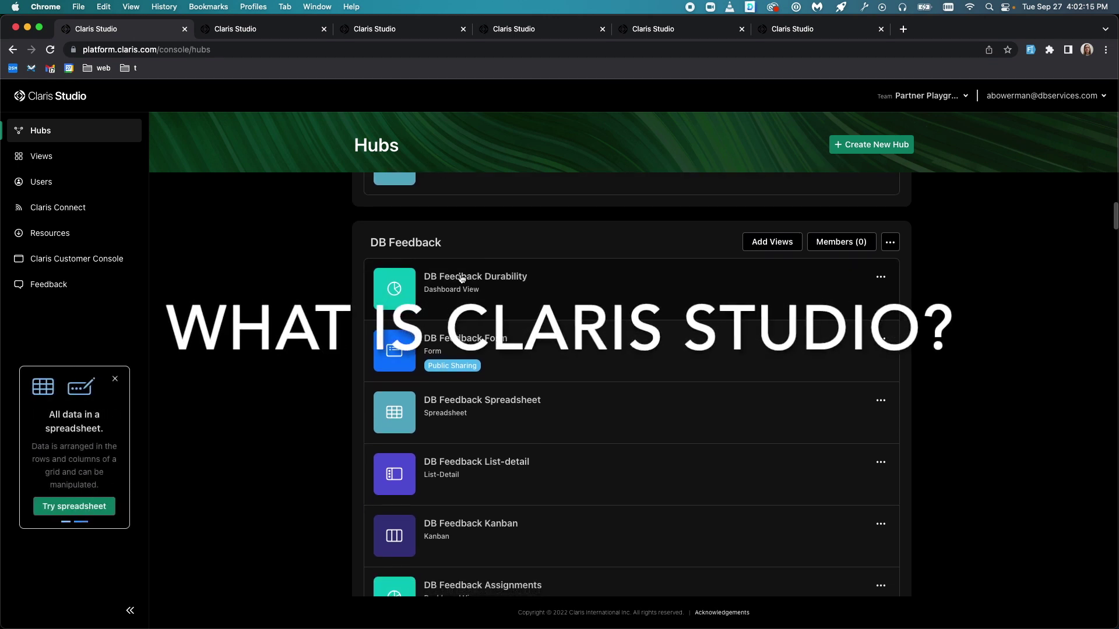
{"action": "left_click", "coordinate": [50, 161]}
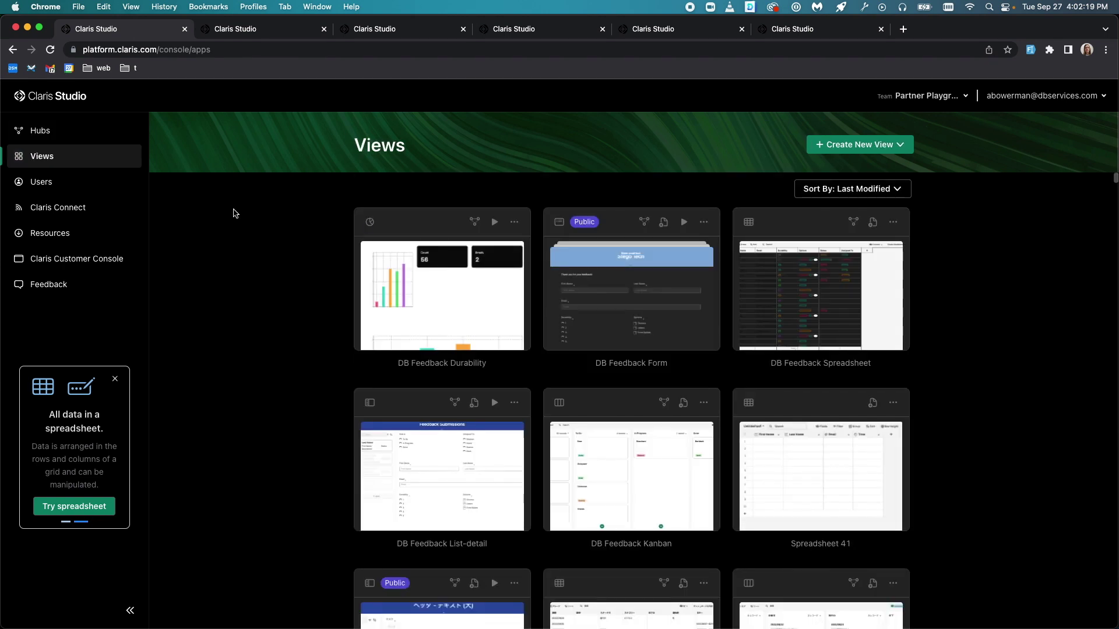
{"action": "scroll", "coordinate": [232, 263], "scroll_direction": "down", "scroll_amount": 1}
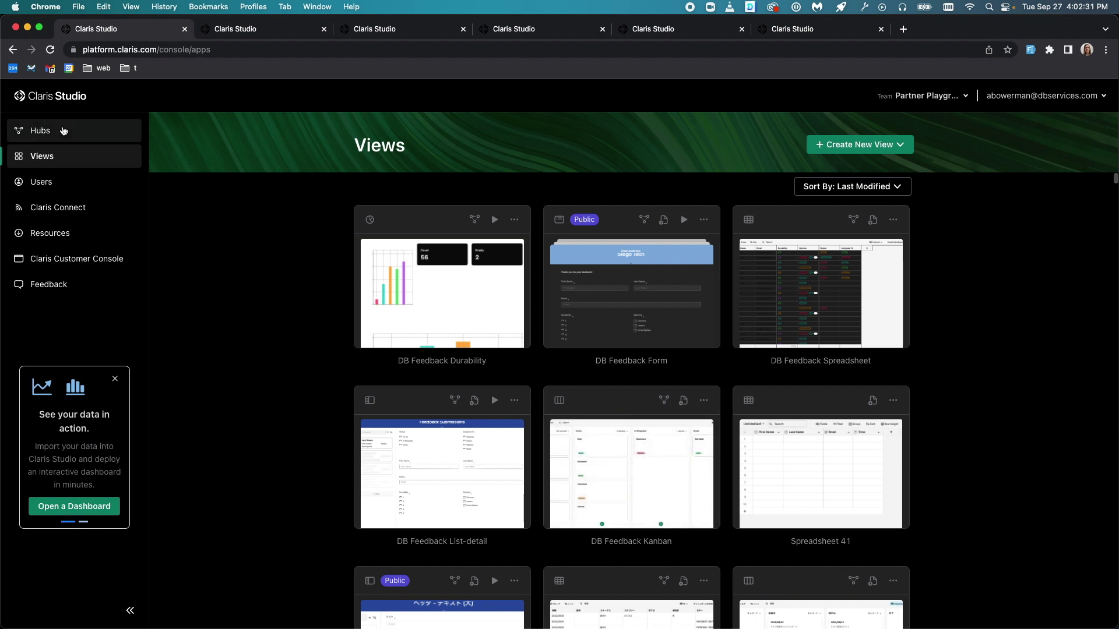
{"action": "scroll", "coordinate": [299, 365], "scroll_direction": "down", "scroll_amount": 5}
{"action": "scroll", "coordinate": [299, 365], "scroll_direction": "down", "scroll_amount": 2}
{"action": "scroll", "coordinate": [299, 365], "scroll_direction": "down", "scroll_amount": 4}
{"action": "scroll", "coordinate": [299, 365], "scroll_direction": "down", "scroll_amount": 4}
{"action": "scroll", "coordinate": [299, 366], "scroll_direction": "down", "scroll_amount": 2}
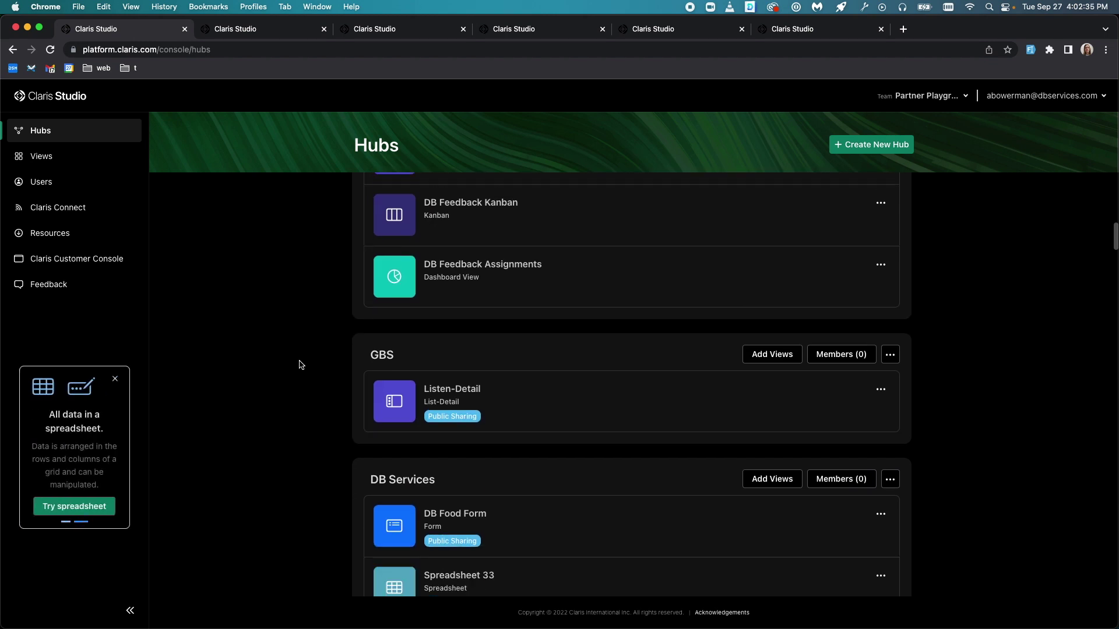
{"action": "scroll", "coordinate": [299, 365], "scroll_direction": "down", "scroll_amount": 3}
{"action": "scroll", "coordinate": [299, 360], "scroll_direction": "down", "scroll_amount": 1}
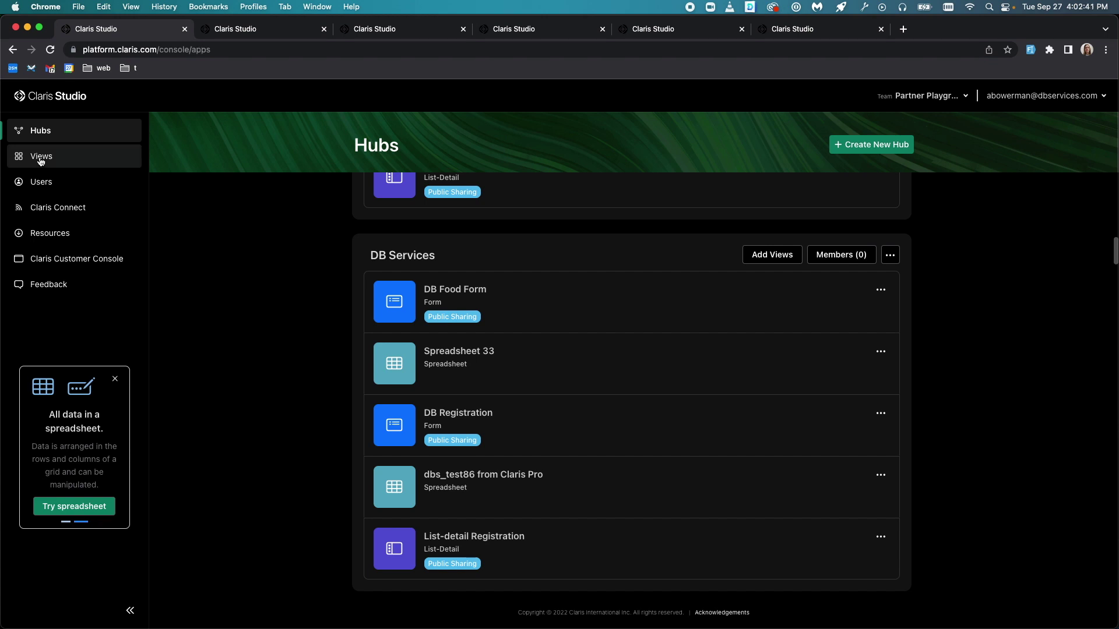
{"action": "left_click", "coordinate": [41, 156]}
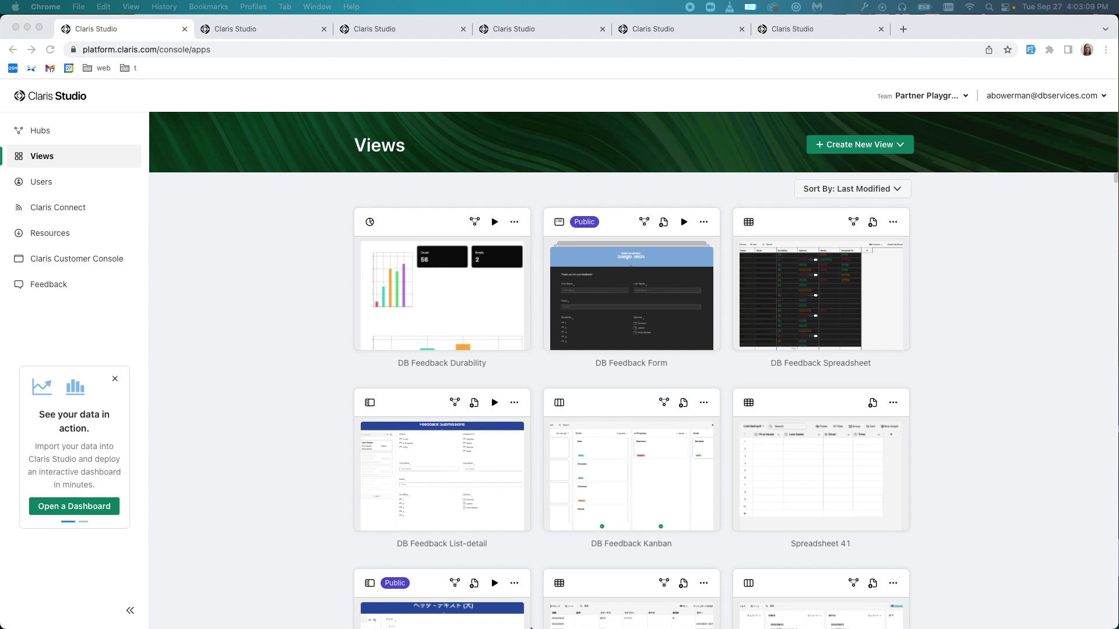
{"action": "mouse_move", "coordinate": [800, 298]}
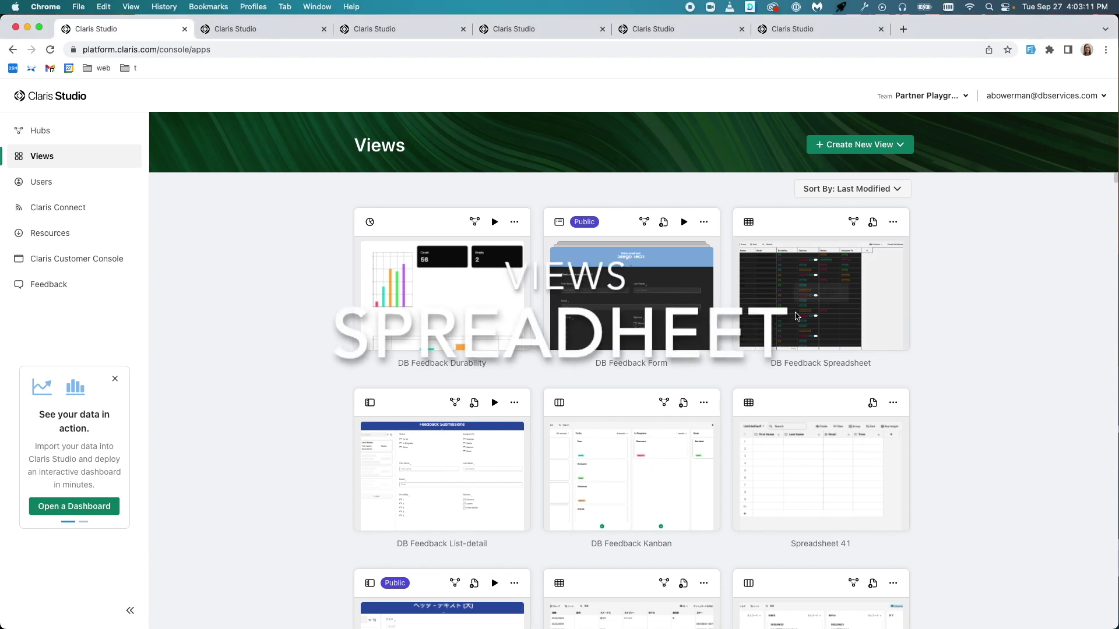
Open the DB Feedback Spreadsheet for editing and compare it with its read-only copy
{"action": "left_click", "coordinate": [826, 292]}
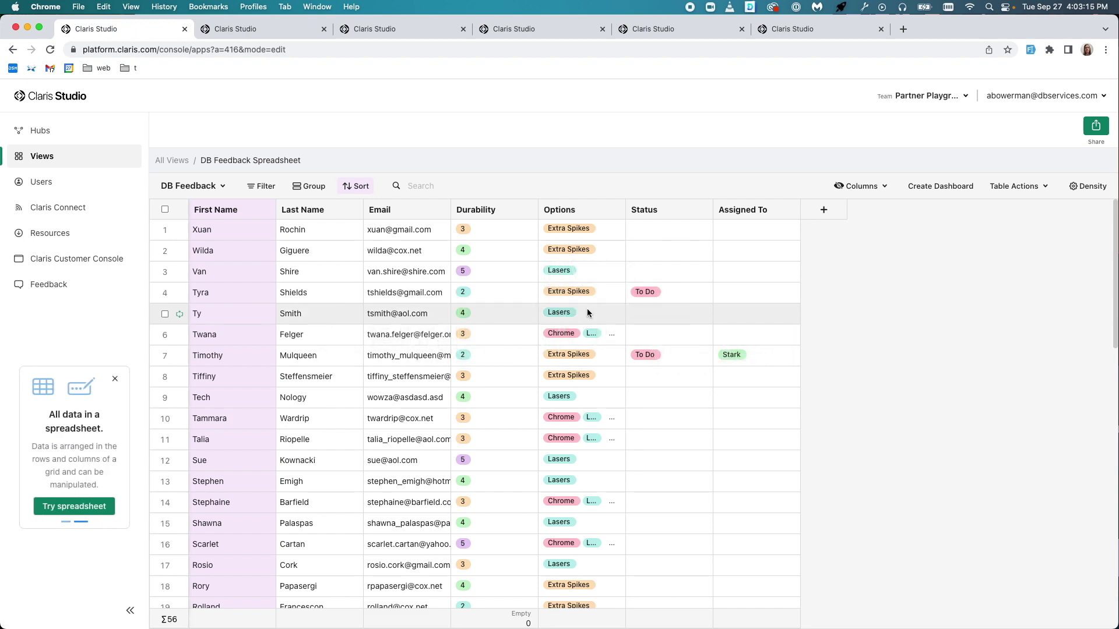
{"action": "scroll", "coordinate": [719, 255], "scroll_direction": "down", "scroll_amount": 3}
{"action": "scroll", "coordinate": [713, 256], "scroll_direction": "down", "scroll_amount": 3}
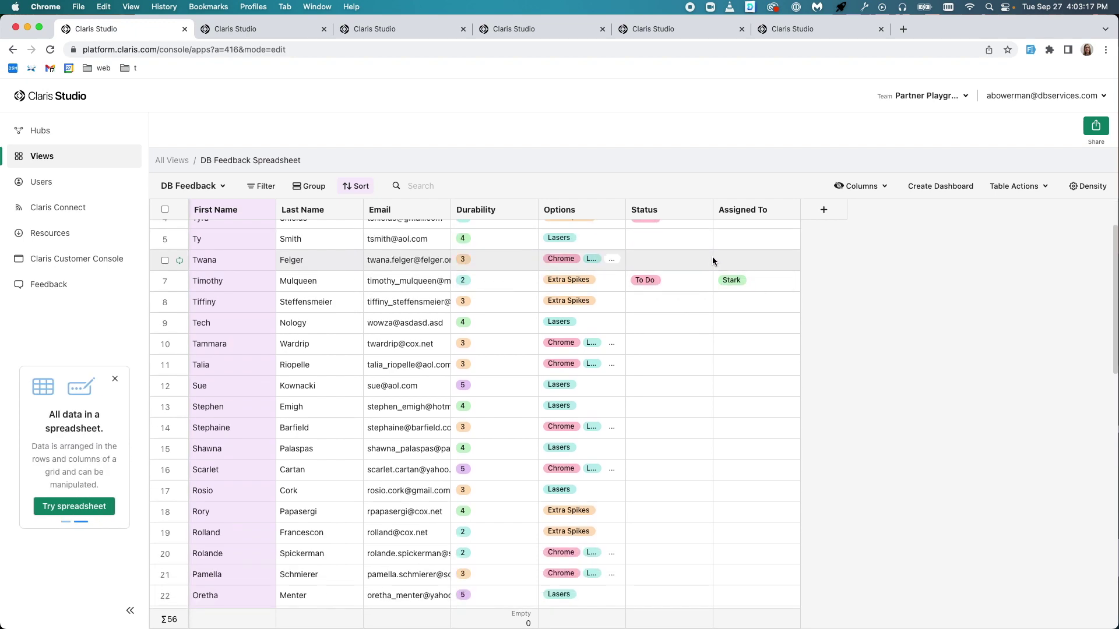
{"action": "scroll", "coordinate": [713, 256], "scroll_direction": "down", "scroll_amount": 3}
{"action": "left_click", "coordinate": [236, 29]}
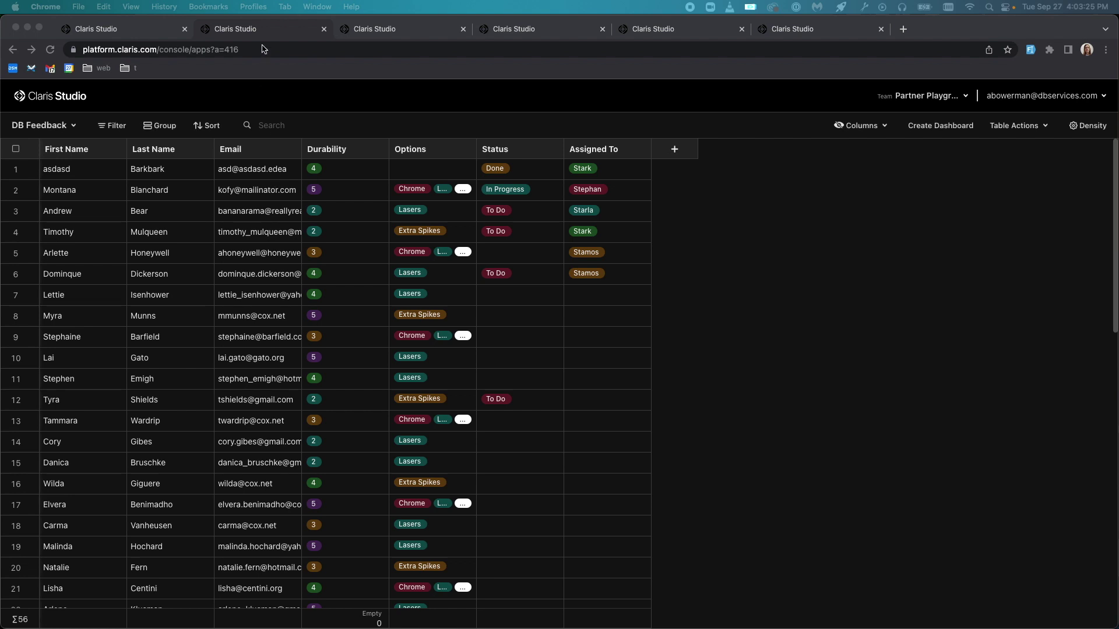
{"action": "left_click", "coordinate": [160, 33]}
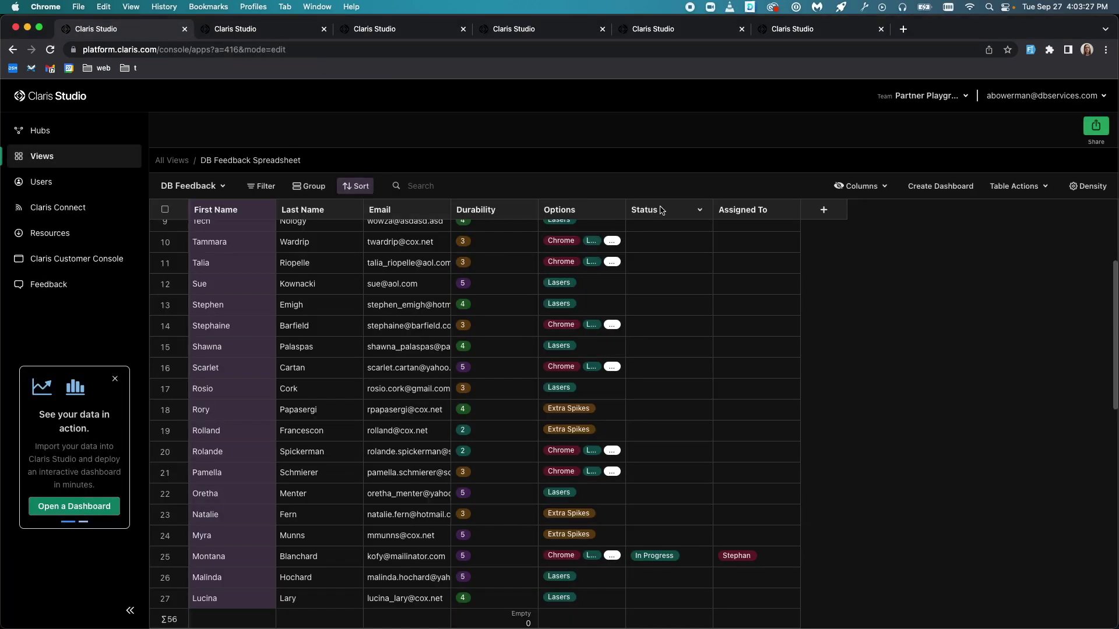
Browse the Status column options, then sort the rows by First Name ascending
{"action": "left_click", "coordinate": [699, 212]}
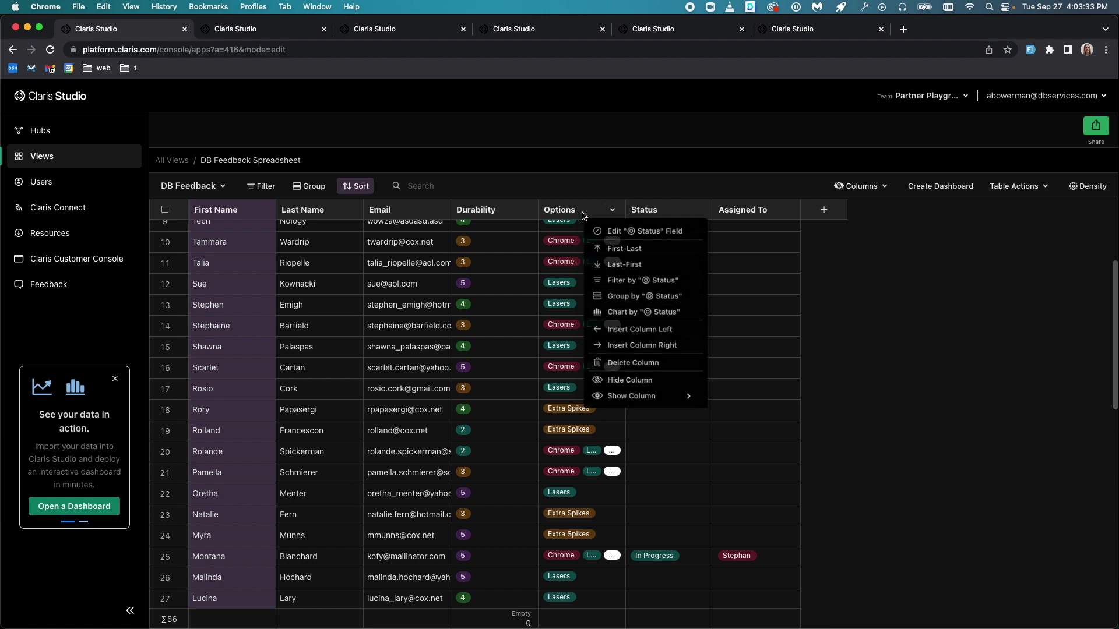
{"action": "left_click", "coordinate": [609, 212]}
{"action": "mouse_move", "coordinate": [228, 210]}
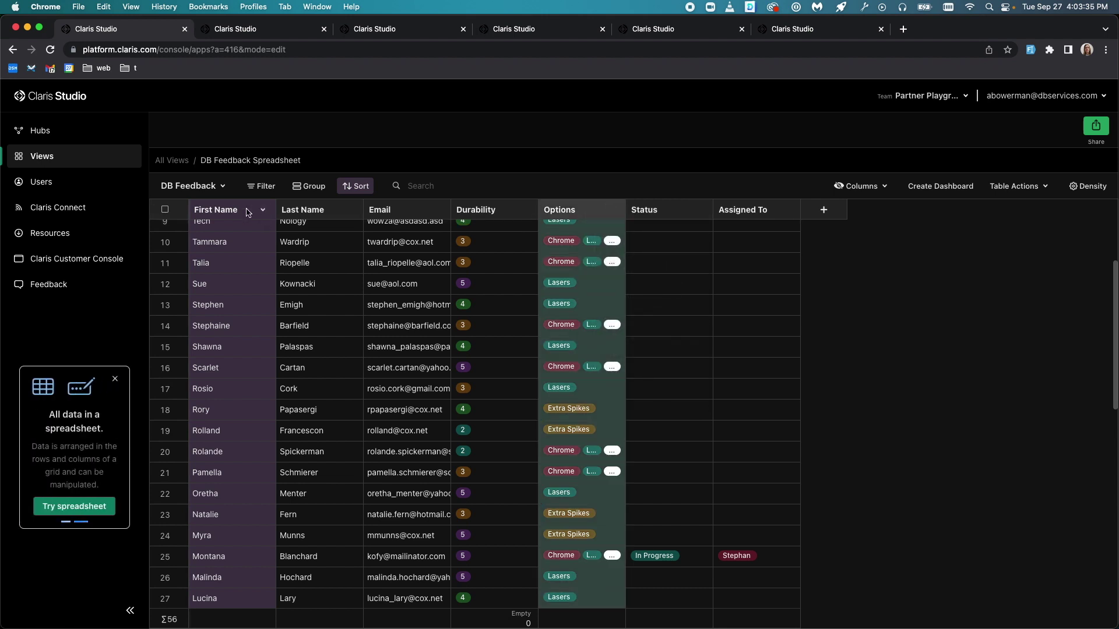
{"action": "left_click", "coordinate": [263, 211]}
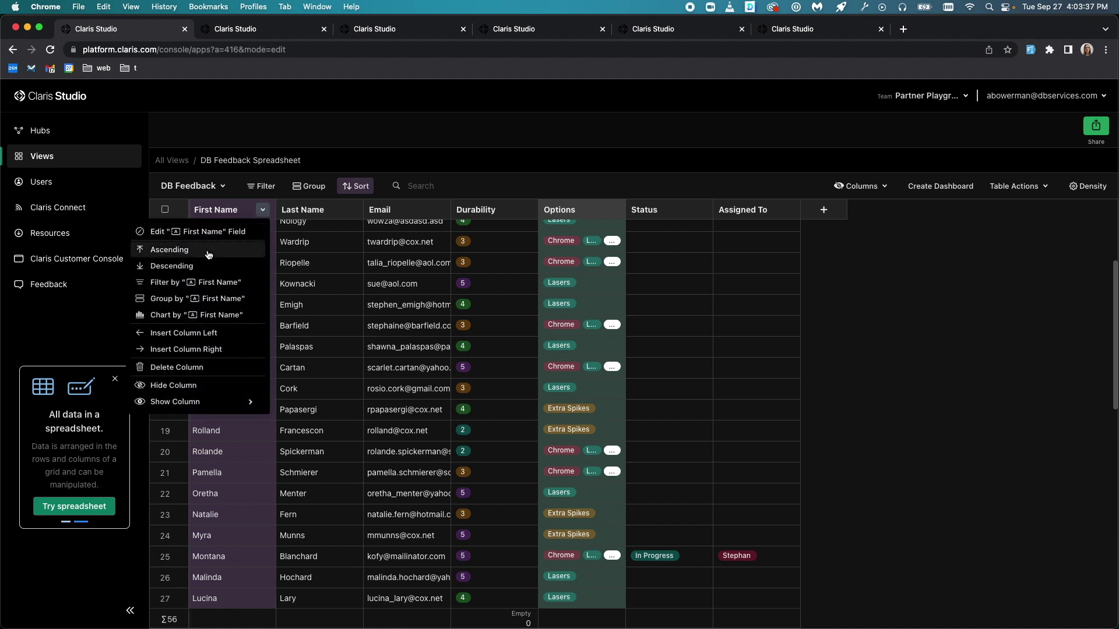
{"action": "left_click", "coordinate": [169, 249]}
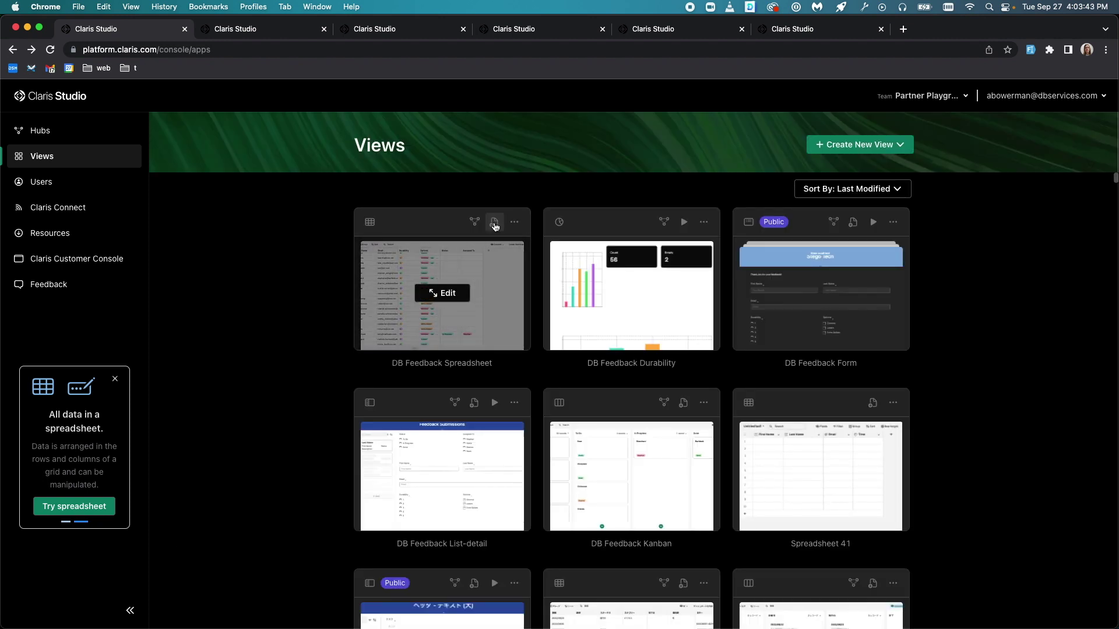
Review the Create from This View and CSV Table Actions options, then show the Stego Tech form
{"action": "left_click", "coordinate": [495, 223]}
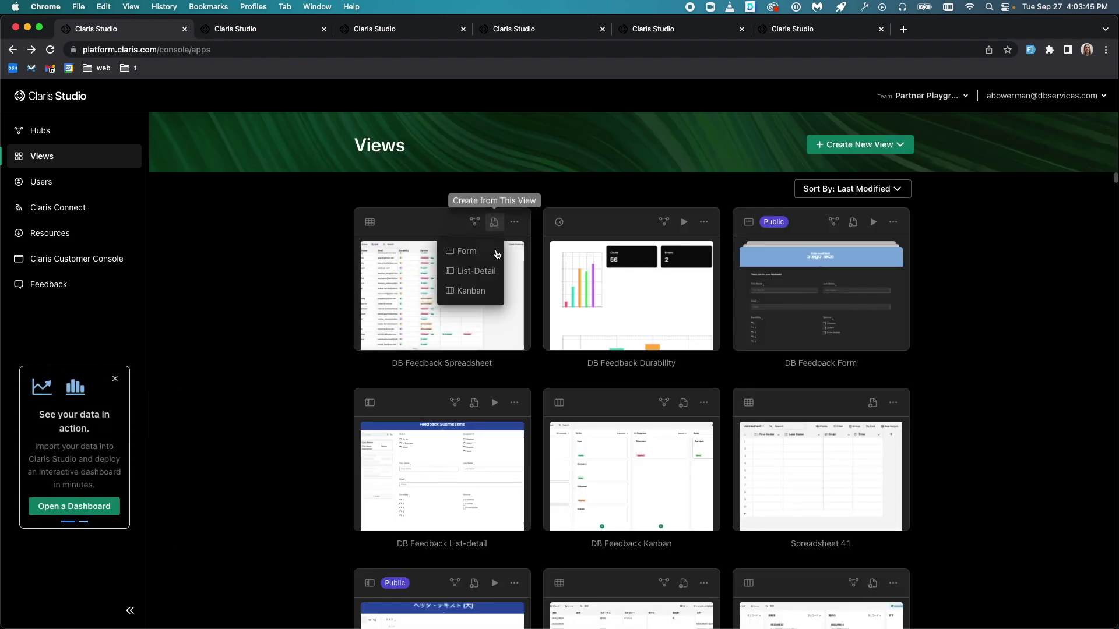
{"action": "mouse_move", "coordinate": [441, 295]}
{"action": "left_click", "coordinate": [435, 325]}
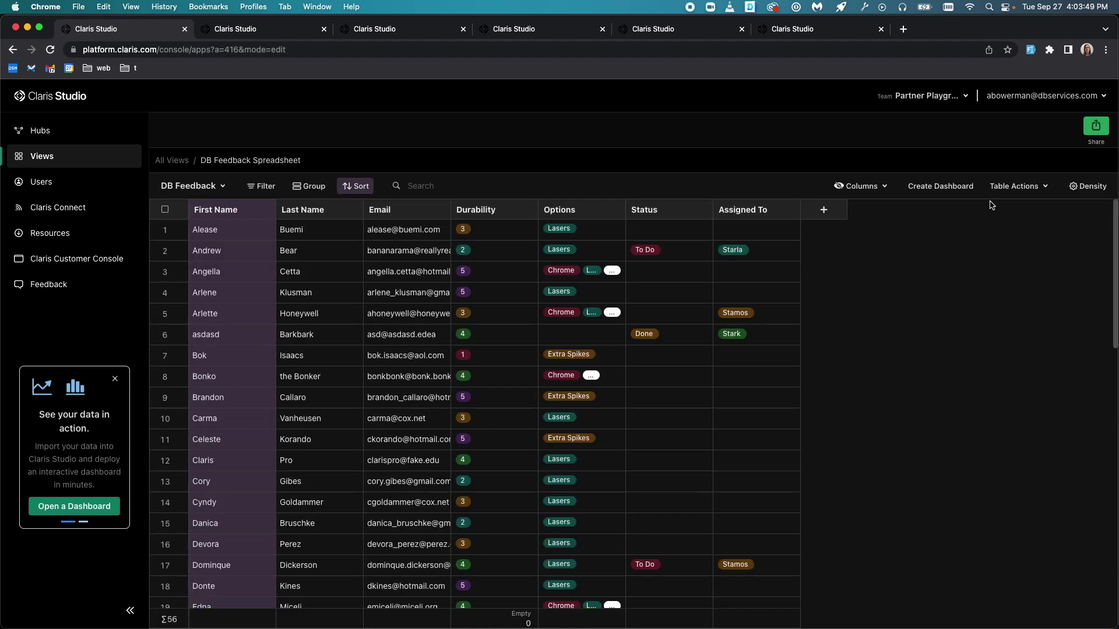
{"action": "left_click", "coordinate": [1017, 186]}
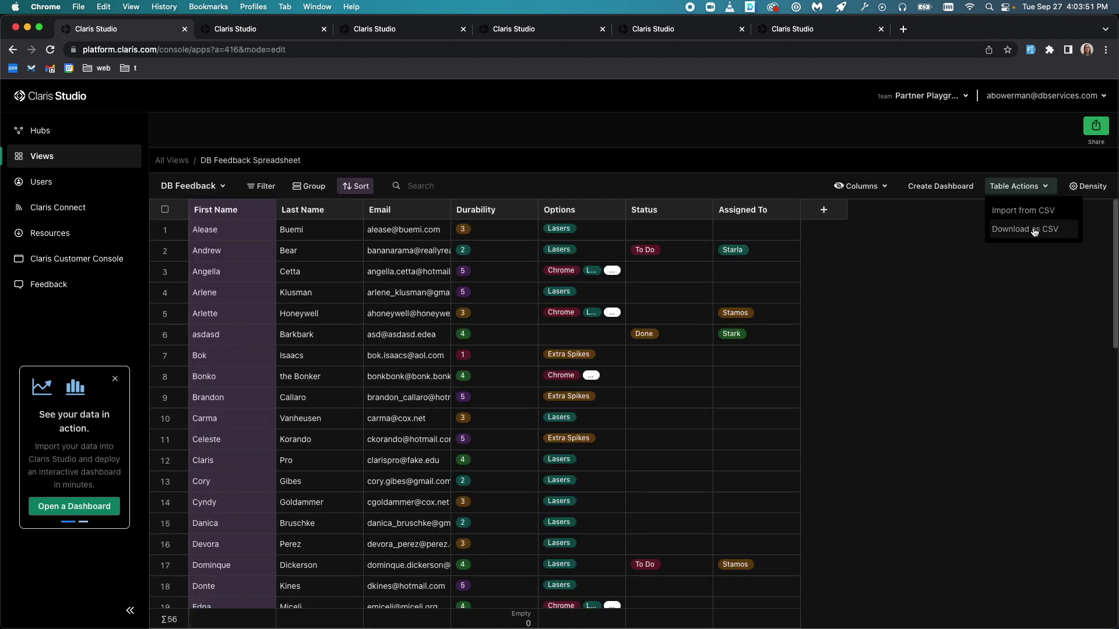
{"action": "left_click", "coordinate": [525, 272]}
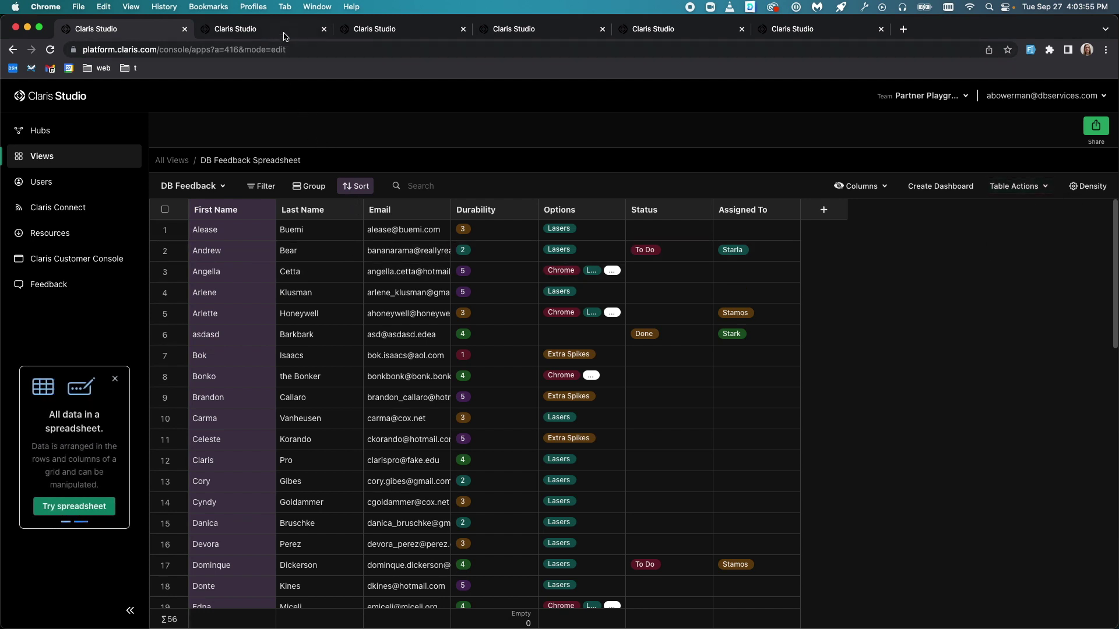
{"action": "left_click", "coordinate": [374, 29]}
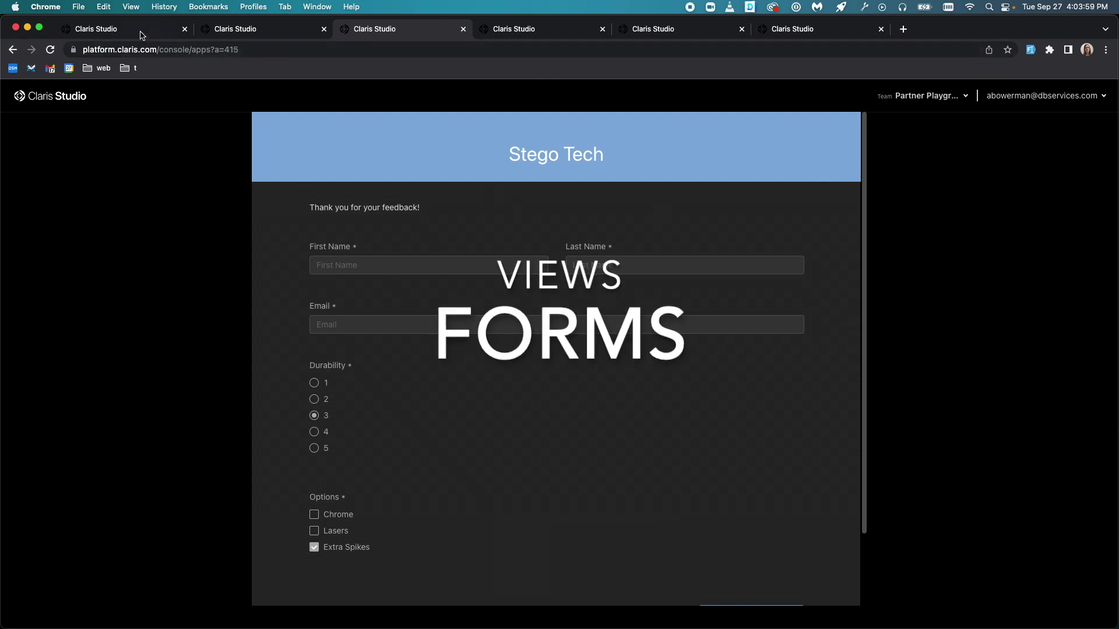
Edit the DB Feedback Form's Feedback page: Last Name before First Name, Durability swapped with Options
{"action": "left_click", "coordinate": [139, 34]}
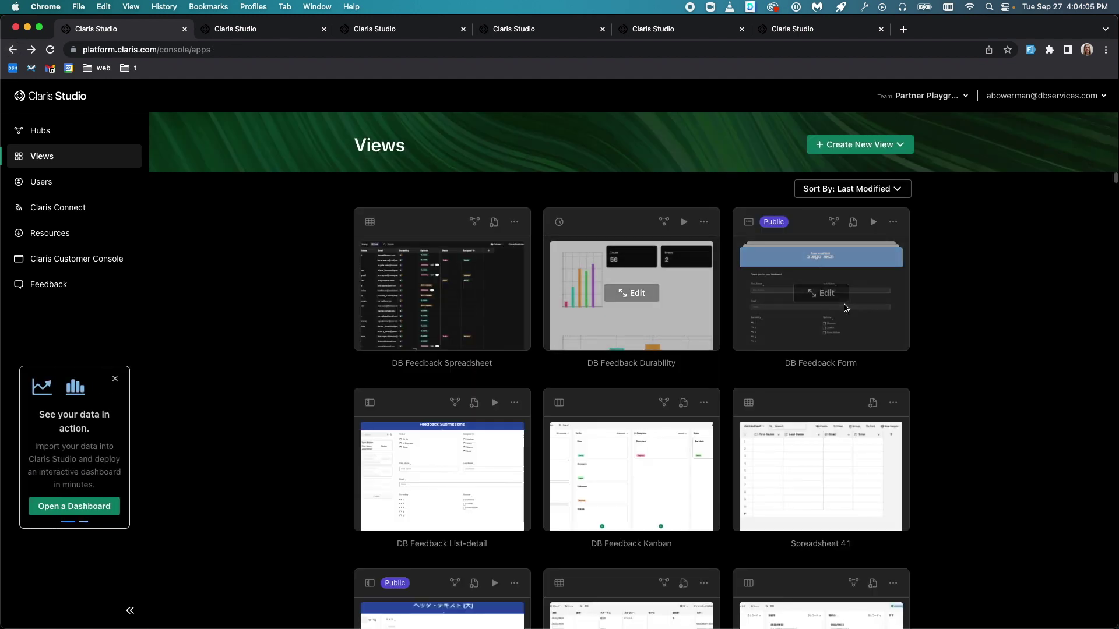
{"action": "left_click", "coordinate": [826, 293]}
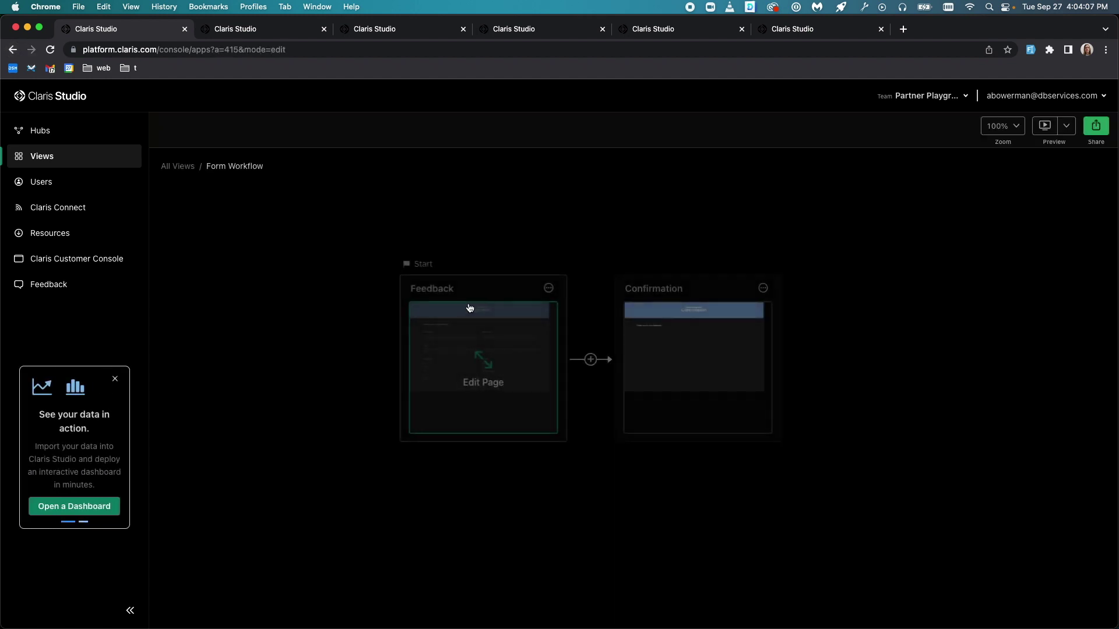
{"action": "left_click", "coordinate": [475, 362]}
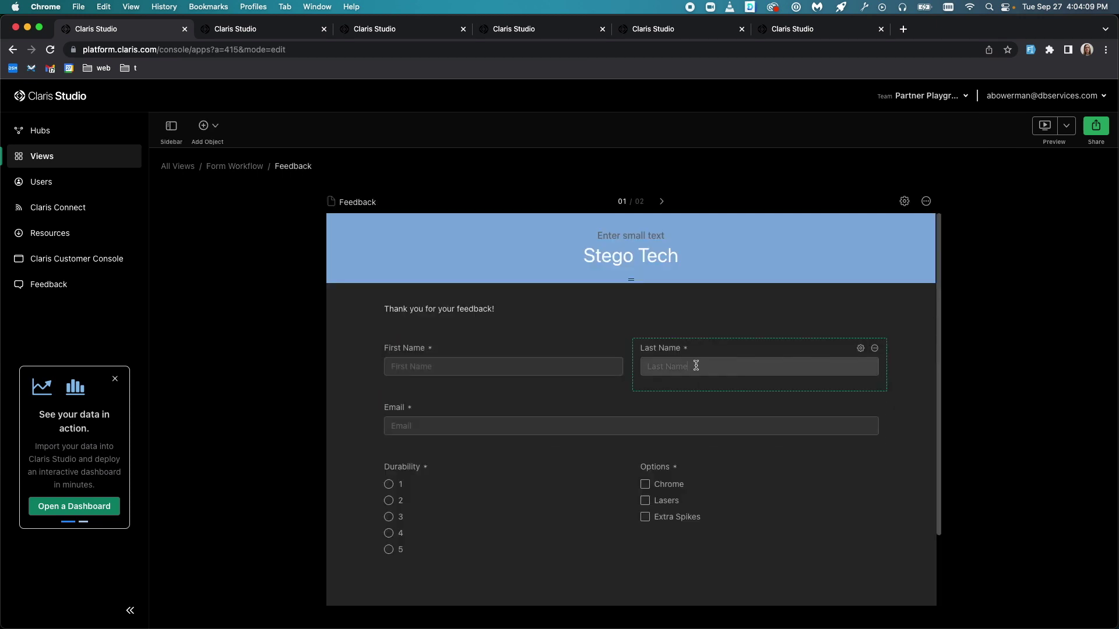
{"action": "left_click_drag", "start_coordinate": [695, 366], "coordinate": [472, 362]}
{"action": "left_click_drag", "start_coordinate": [415, 484], "coordinate": [805, 490]}
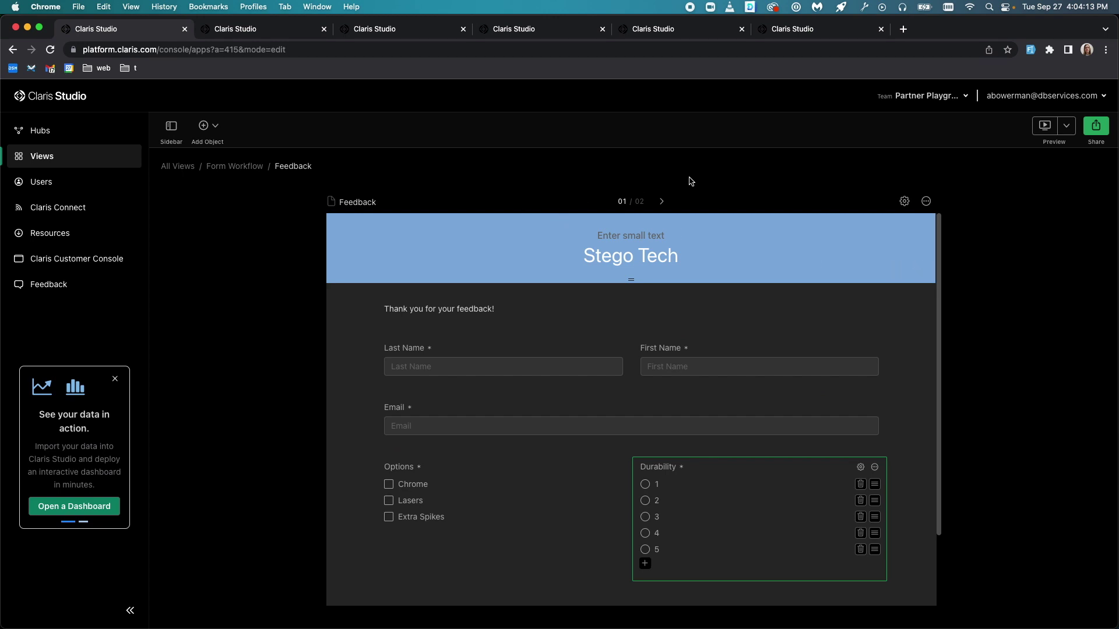
Check the Confirmation page, then view the live form as respondents see it
{"action": "left_click", "coordinate": [662, 202]}
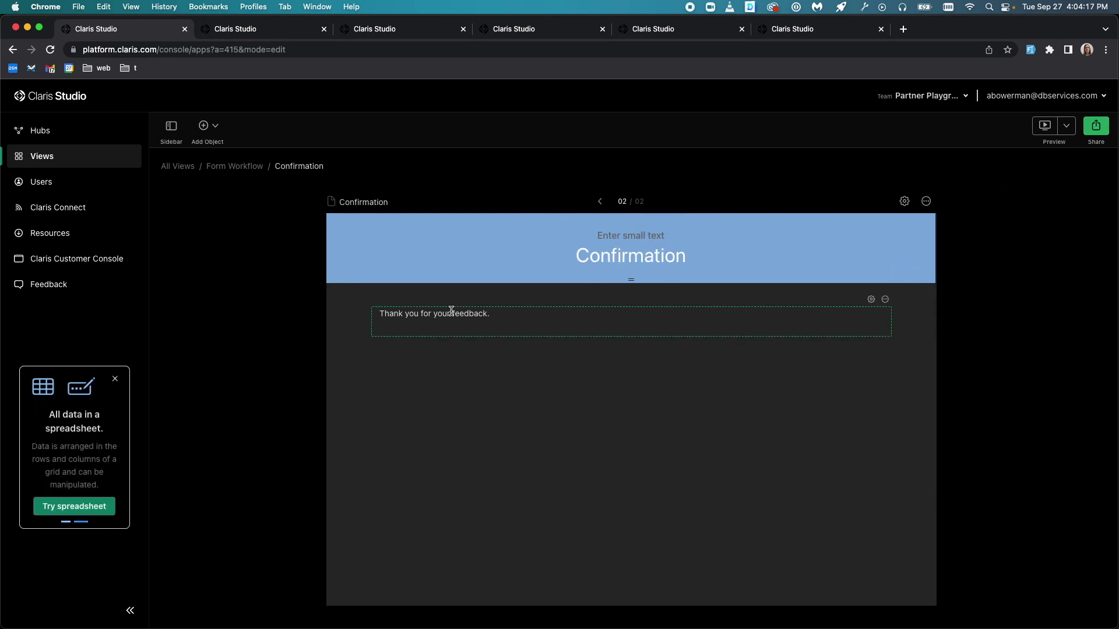
{"action": "left_click", "coordinate": [600, 201]}
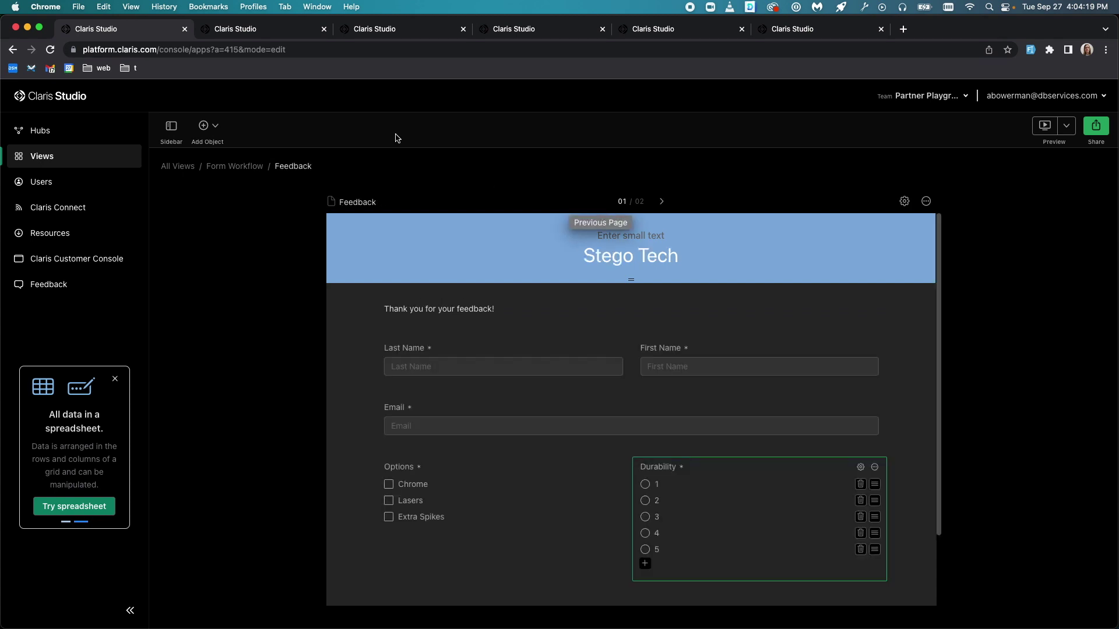
{"action": "left_click", "coordinate": [381, 29]}
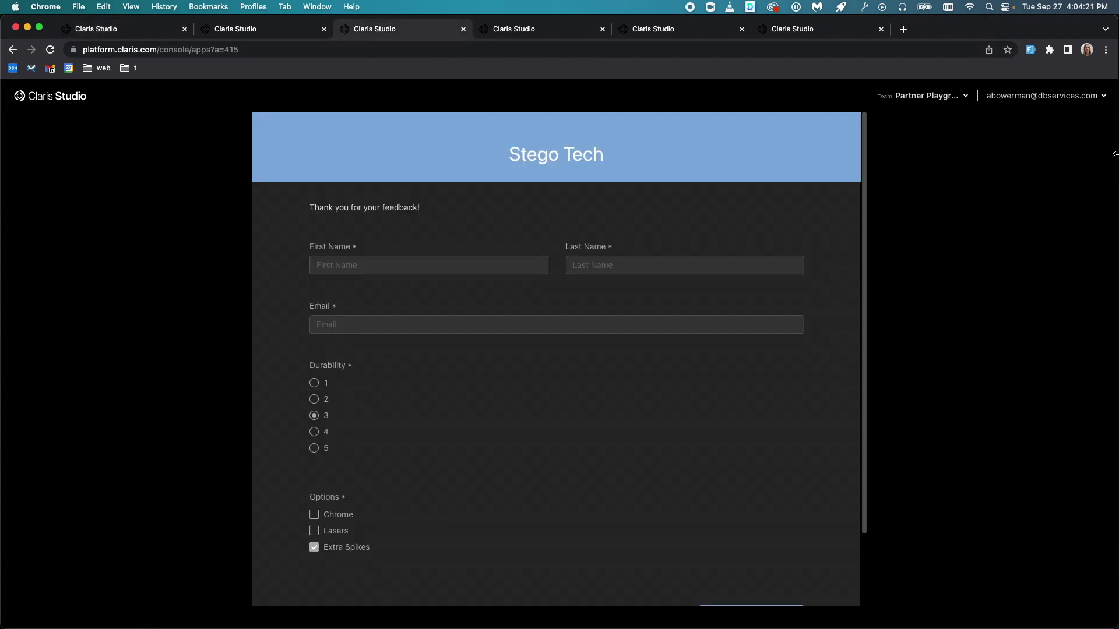
Narrow and restore the window to check the form's reflow, then show the Durability dashboard
{"action": "left_click_drag", "start_coordinate": [1113, 155], "coordinate": [290, 188]}
{"action": "scroll", "coordinate": [119, 475], "scroll_direction": "down", "scroll_amount": 5}
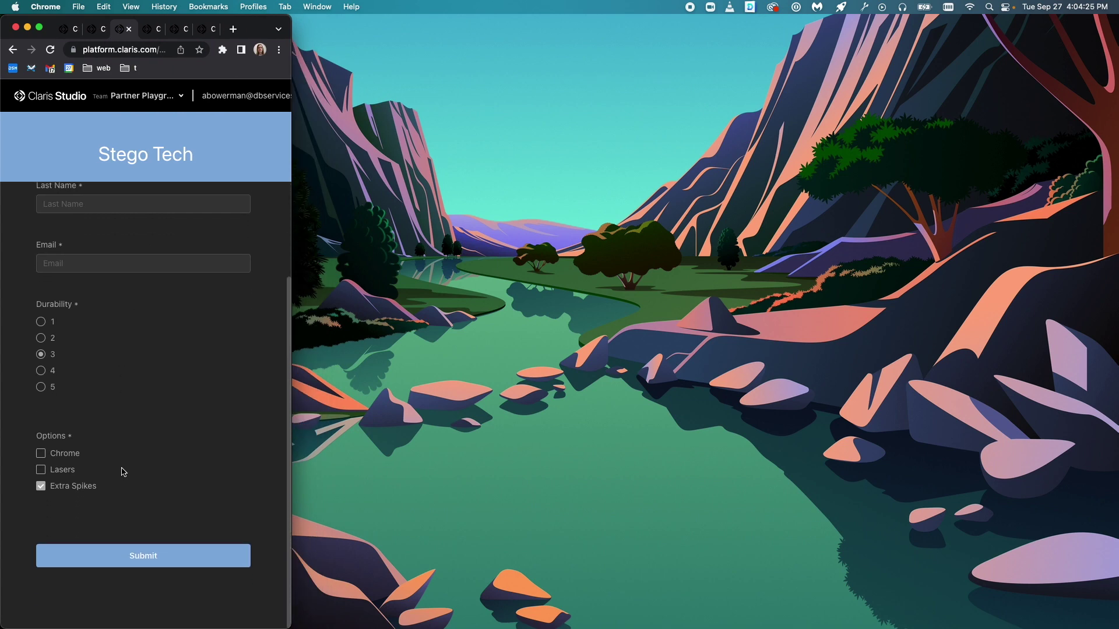
{"action": "scroll", "coordinate": [119, 475], "scroll_direction": "up", "scroll_amount": 5}
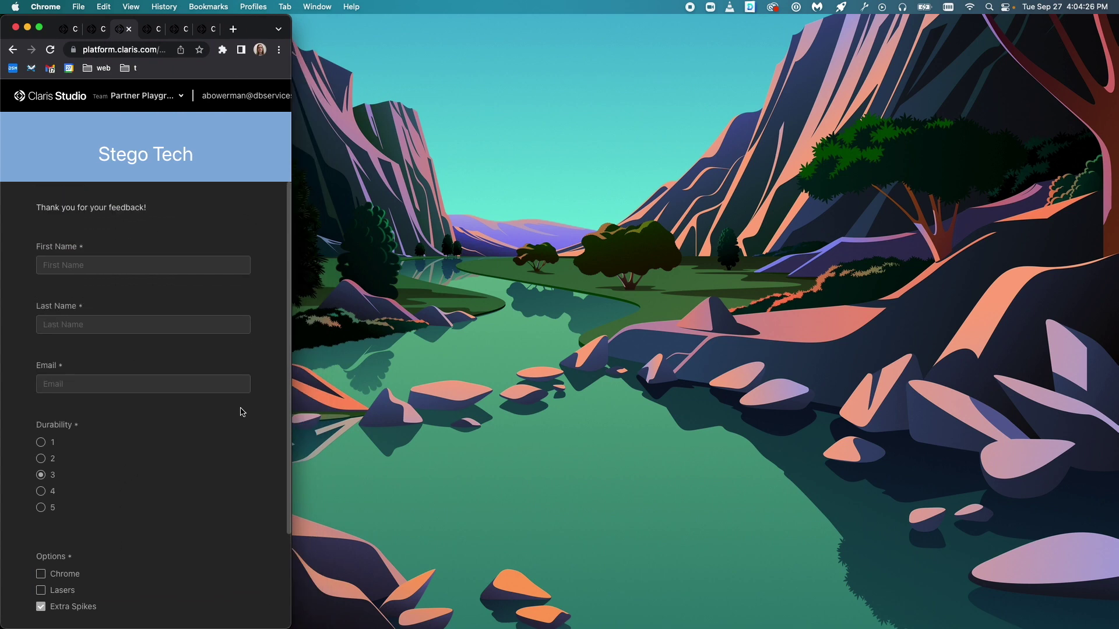
{"action": "double_click", "coordinate": [258, 24]}
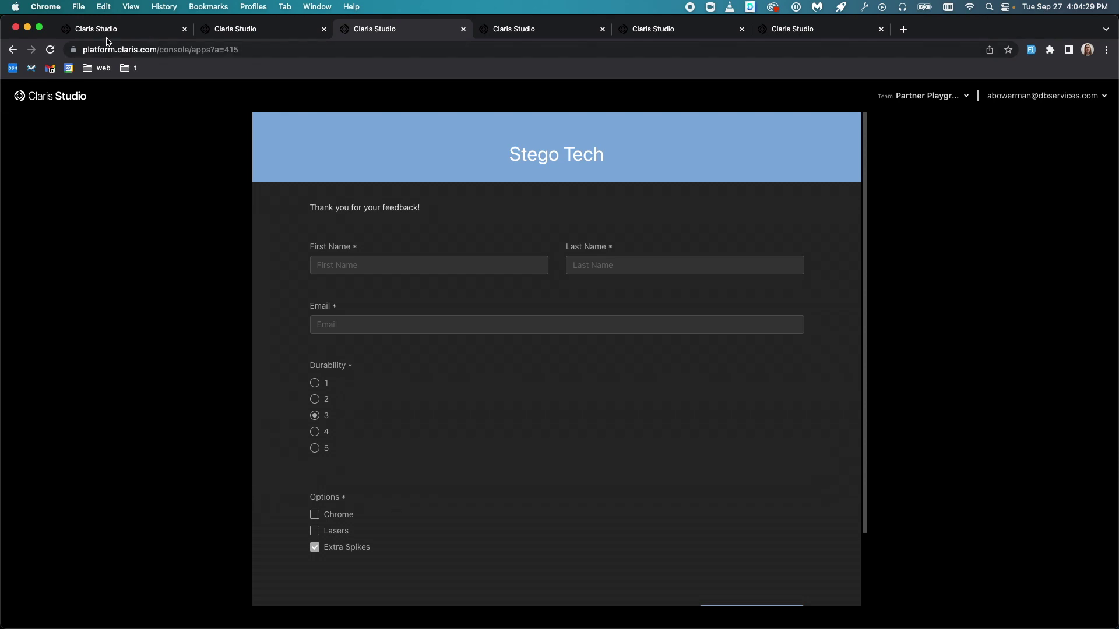
{"action": "left_click", "coordinate": [113, 34]}
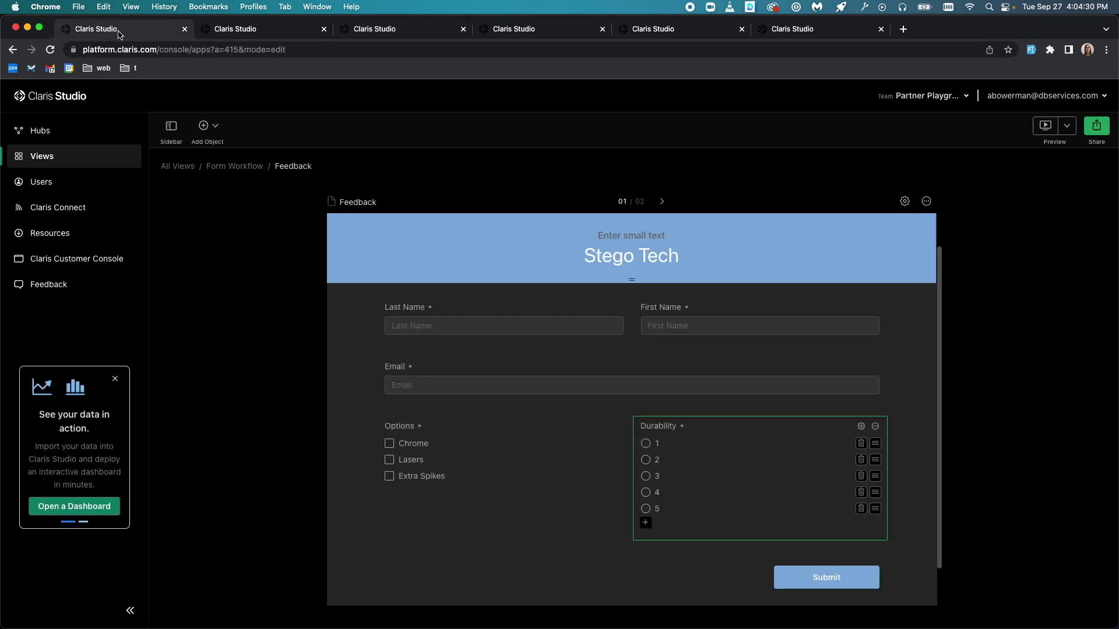
{"action": "left_click", "coordinate": [13, 50]}
{"action": "left_click", "coordinate": [513, 29]}
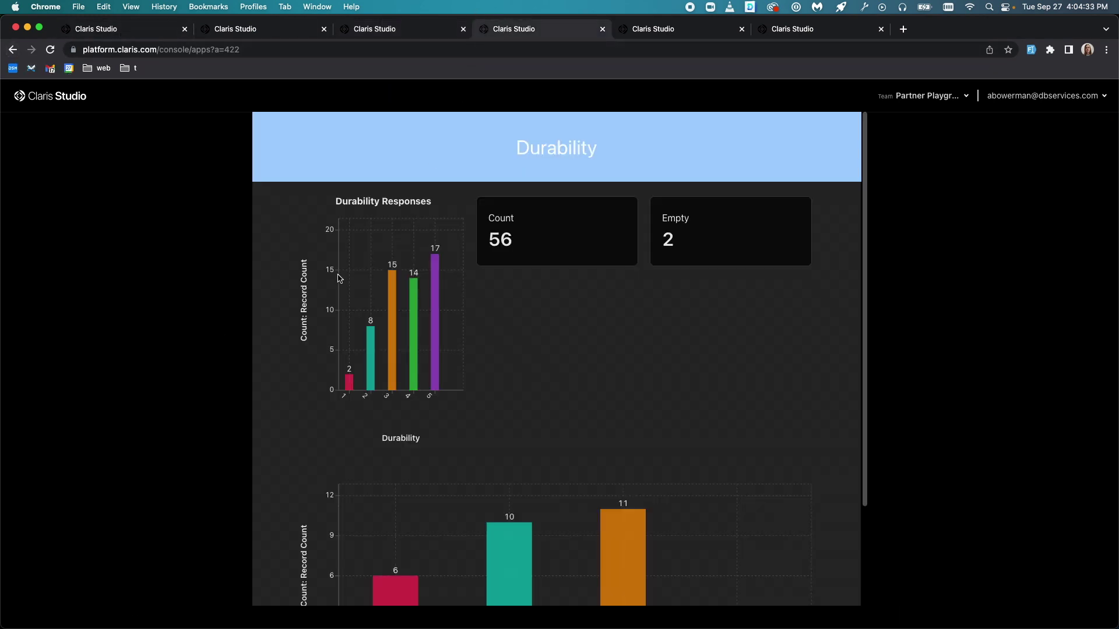
{"action": "scroll", "coordinate": [337, 278], "scroll_direction": "down", "scroll_amount": 4}
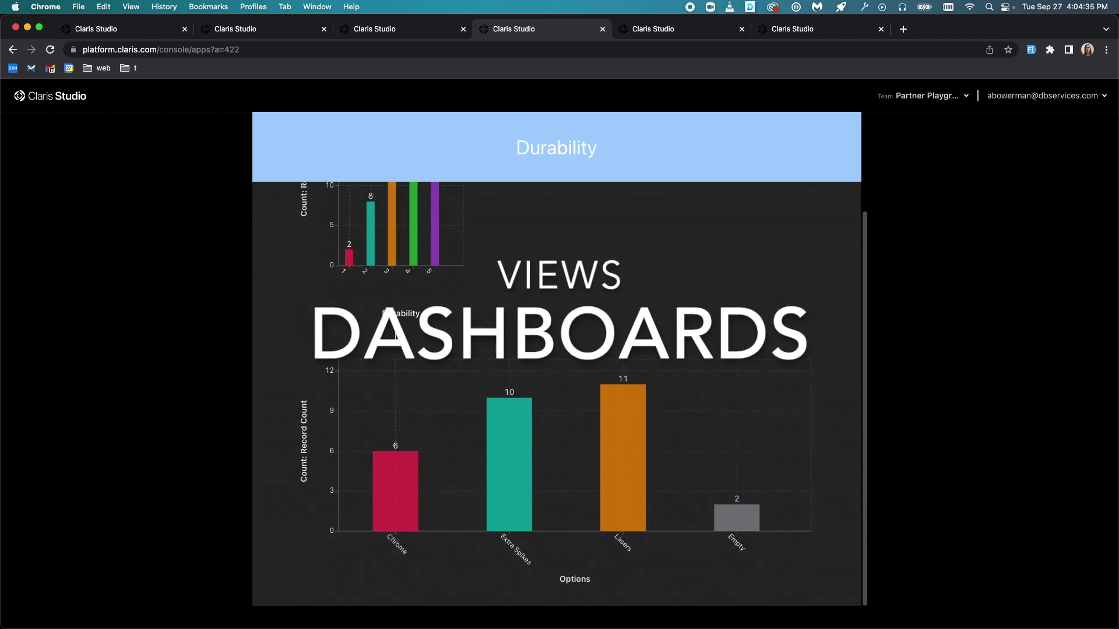
{"action": "scroll", "coordinate": [397, 326], "scroll_direction": "up", "scroll_amount": 4}
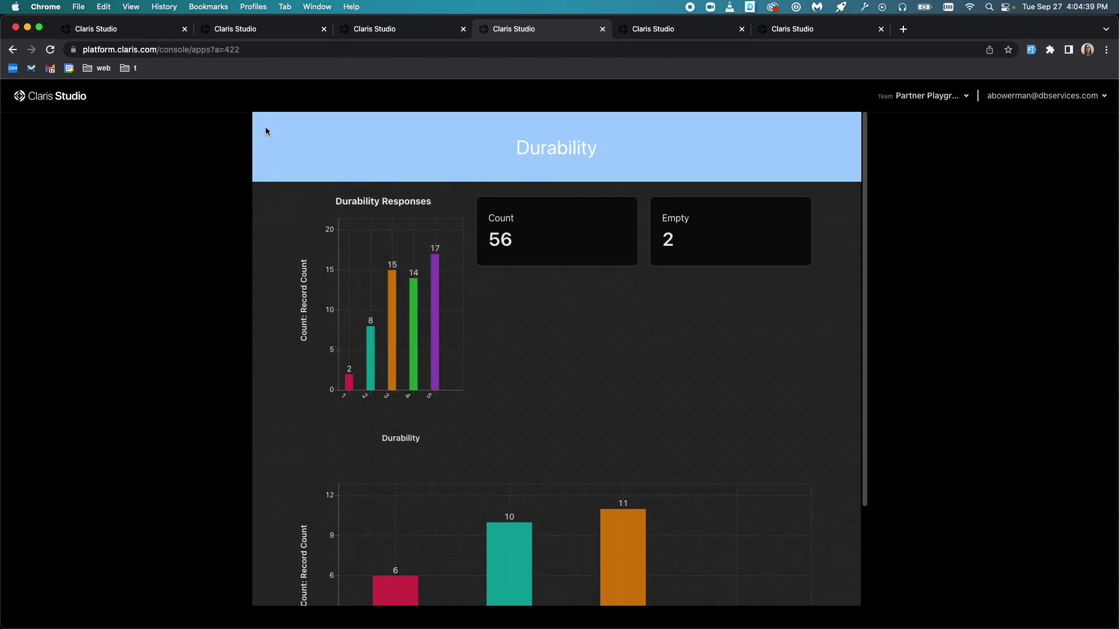
Edit DB Feedback Durability: Count card right of Empty, Durability Responses chart at the upper left
{"action": "left_click", "coordinate": [145, 32]}
{"action": "mouse_move", "coordinate": [822, 280]}
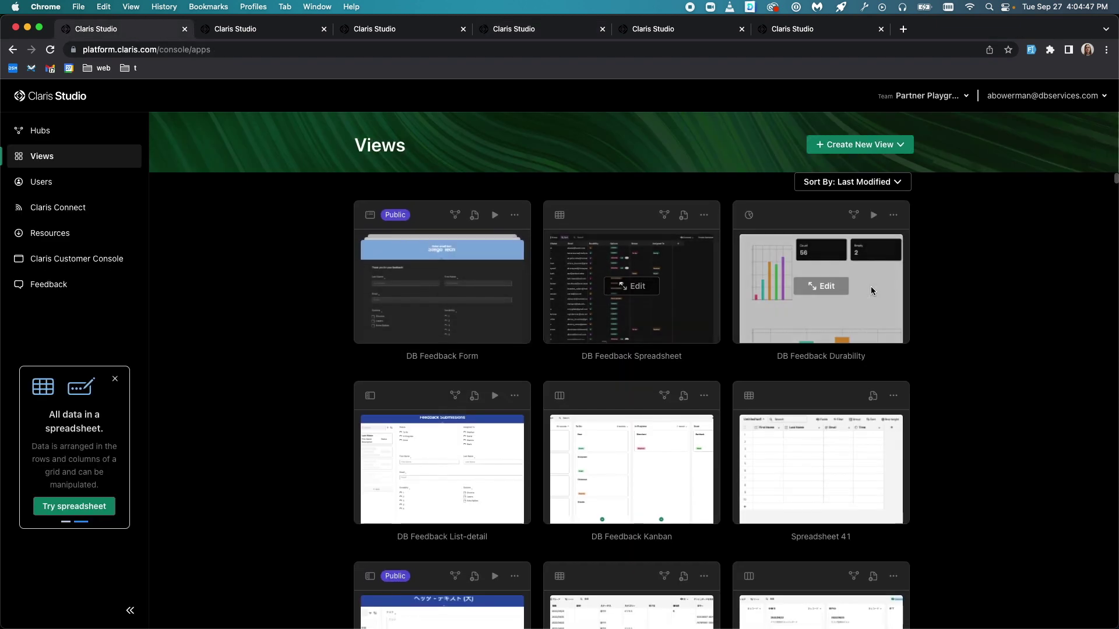
{"action": "left_click", "coordinate": [796, 216]}
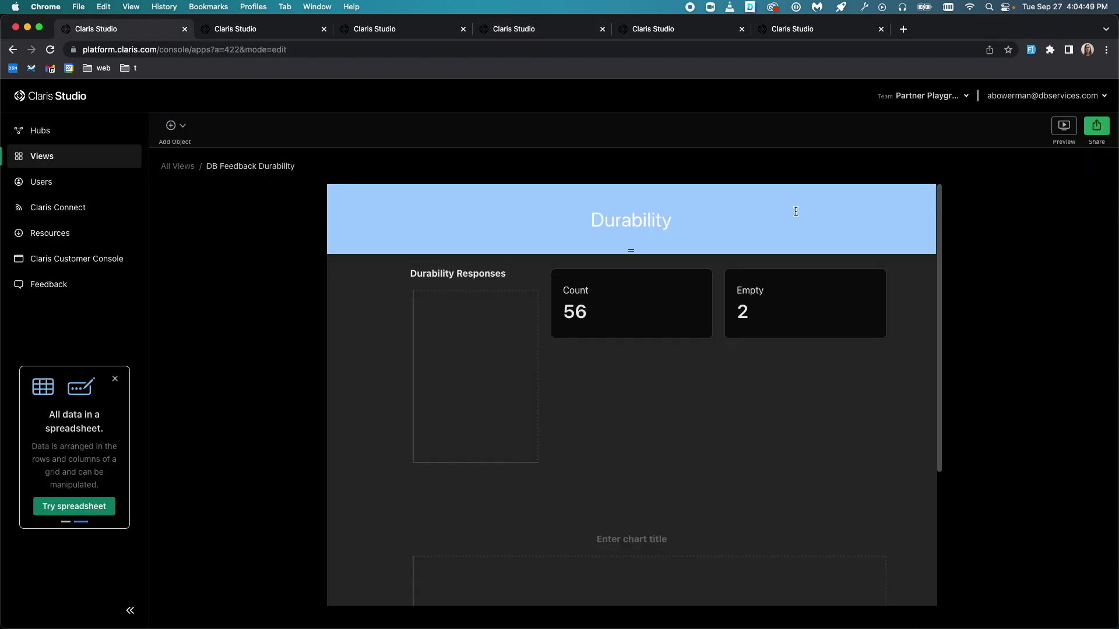
{"action": "scroll", "coordinate": [674, 306], "scroll_direction": "down", "scroll_amount": 5}
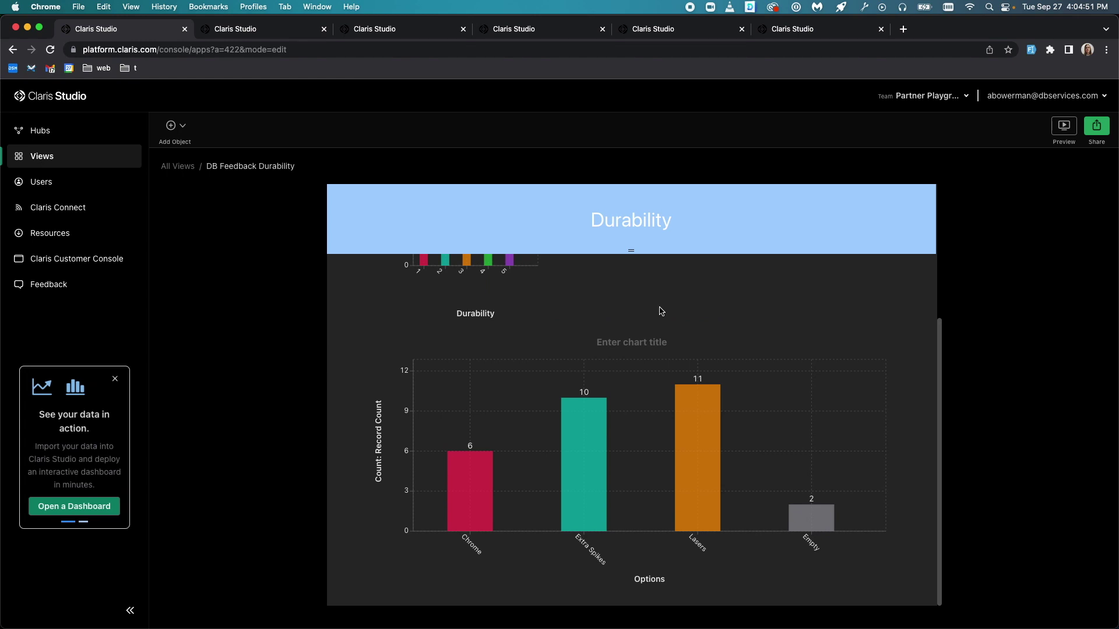
{"action": "scroll", "coordinate": [636, 444], "scroll_direction": "up", "scroll_amount": 5}
{"action": "left_click_drag", "start_coordinate": [617, 276], "coordinate": [813, 288]}
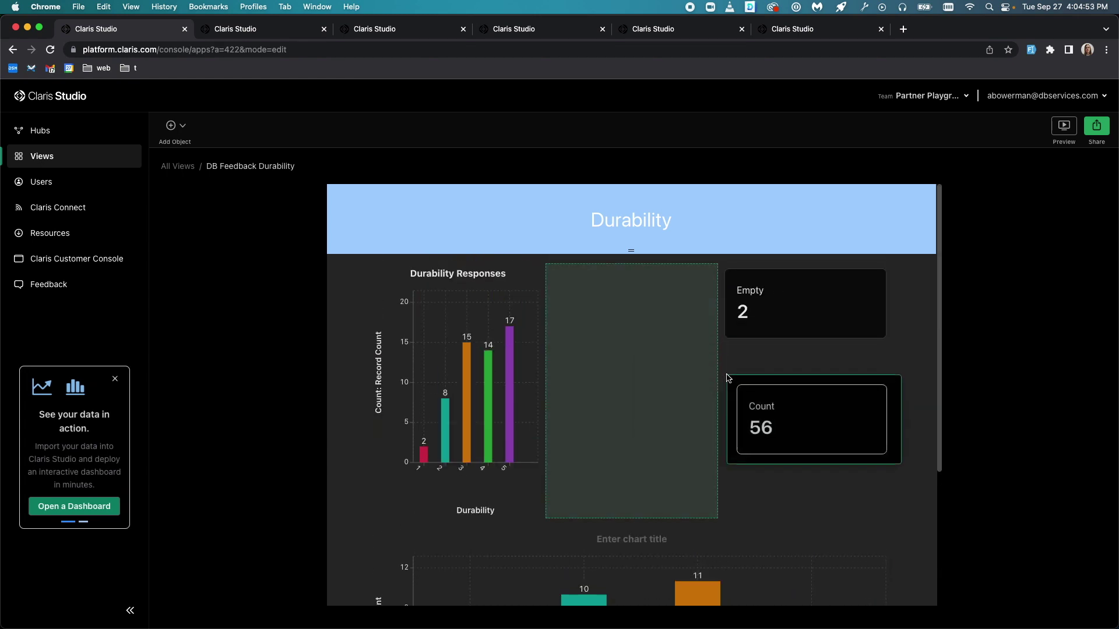
{"action": "left_click_drag", "start_coordinate": [474, 348], "coordinate": [459, 325]}
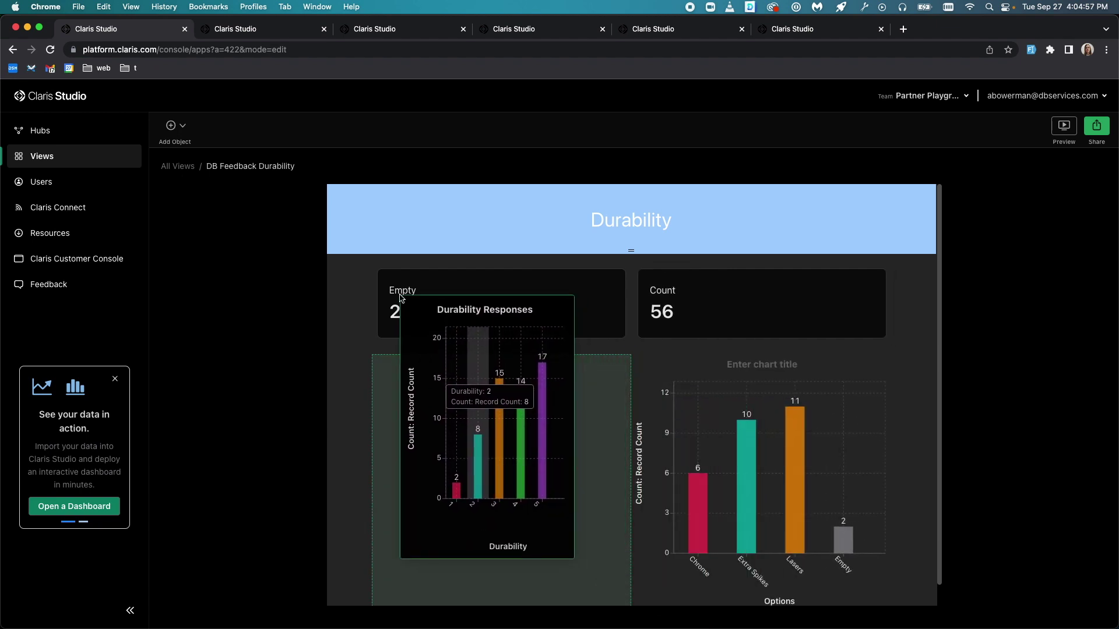
{"action": "left_click_drag", "start_coordinate": [460, 326], "coordinate": [420, 297]}
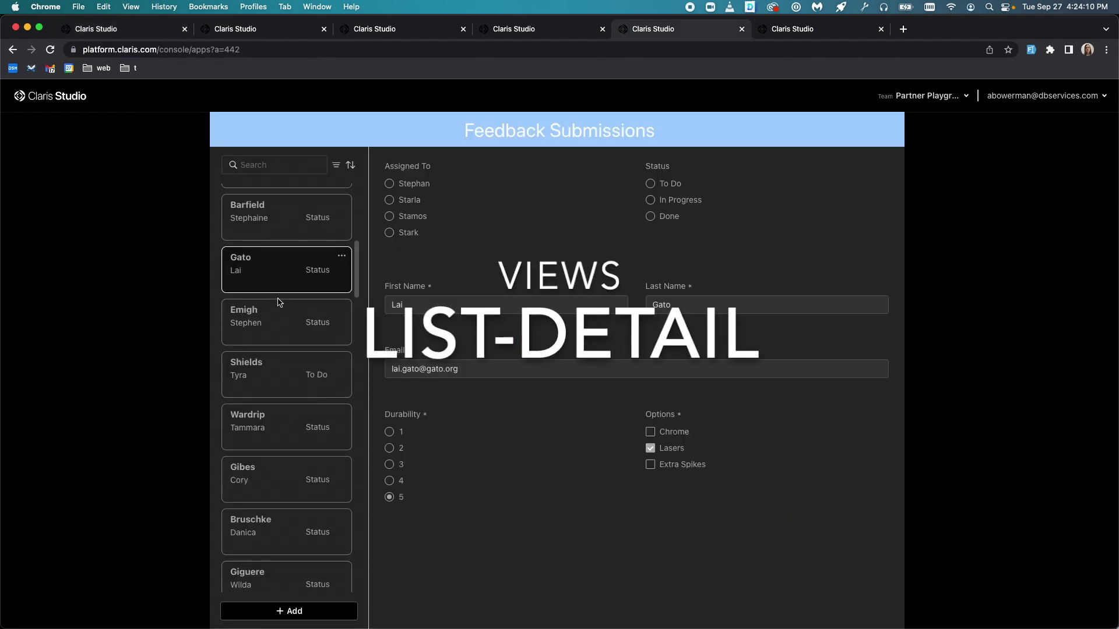
{"action": "scroll", "coordinate": [276, 301], "scroll_direction": "down", "scroll_amount": 3}
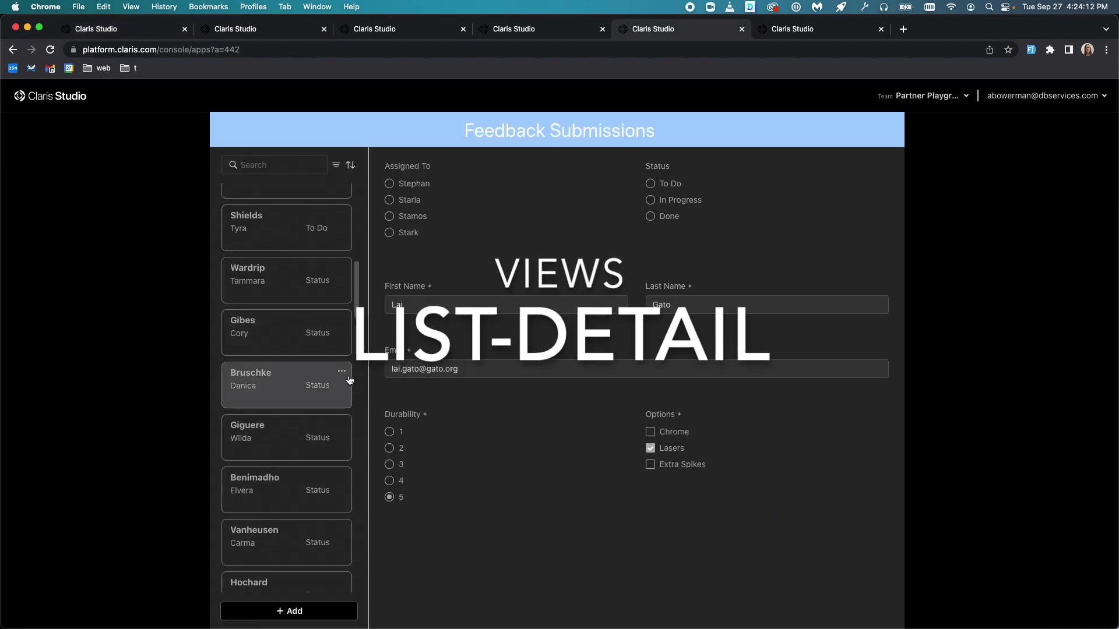
View another submission's details, then search by surname until a single record matches
{"action": "left_click", "coordinate": [274, 381]}
{"action": "scroll", "coordinate": [274, 351], "scroll_direction": "down", "scroll_amount": 1}
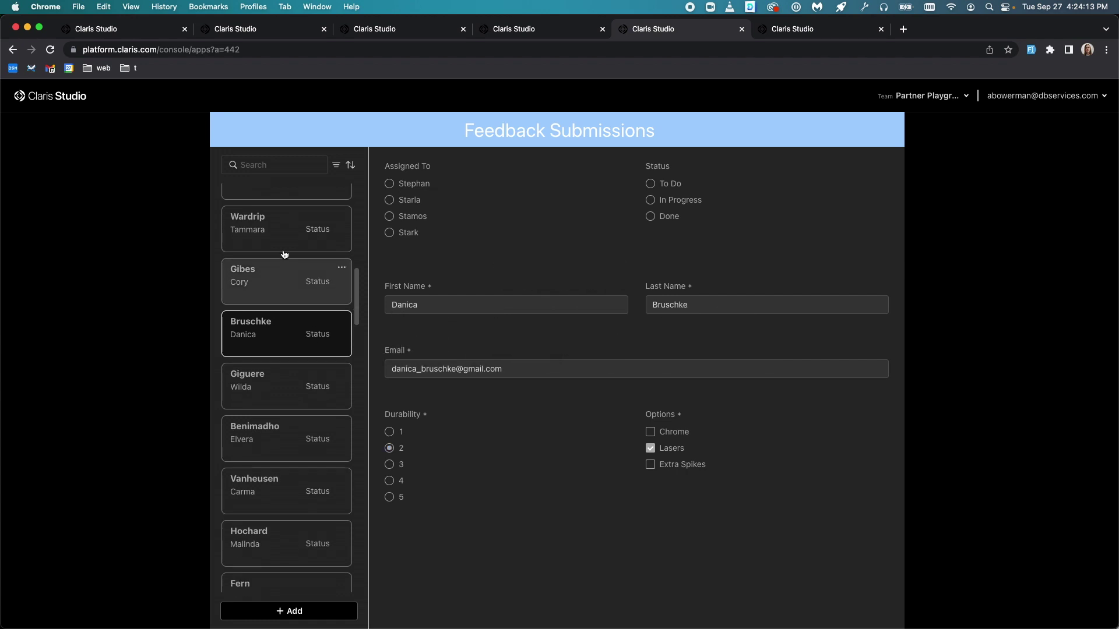
{"action": "left_click", "coordinate": [276, 166]}
{"action": "type", "text": "gigui"}
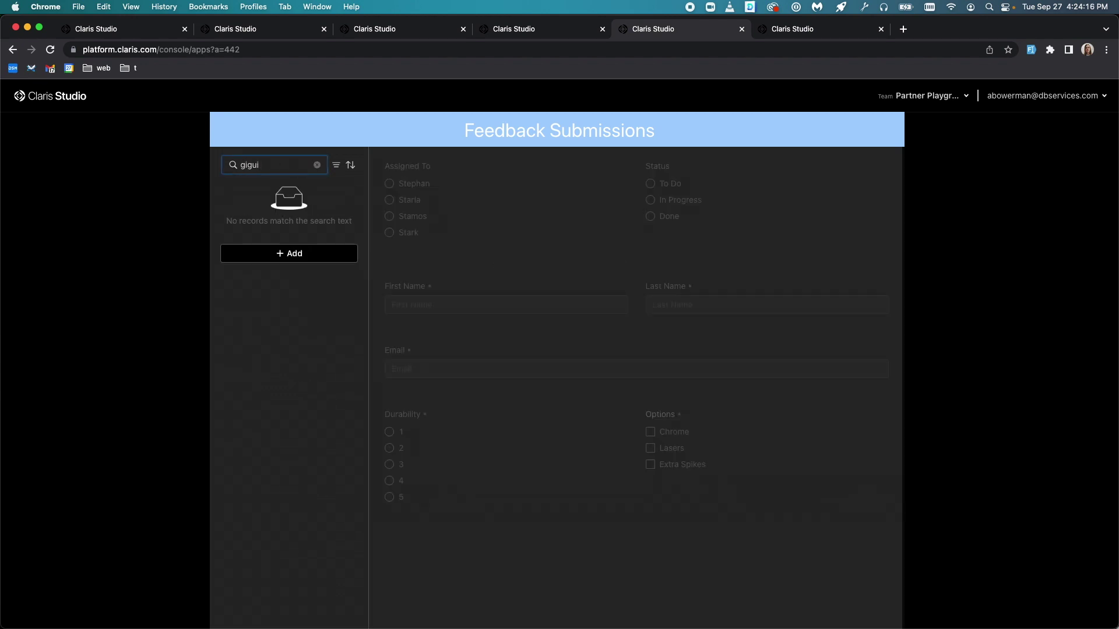
{"action": "key", "text": "BackSpace"}
{"action": "key", "text": "BackSpace"}
{"action": "key", "text": "BackSpace"}
{"action": "key", "text": "BackSpace"}
{"action": "key", "text": "BackSpace"}
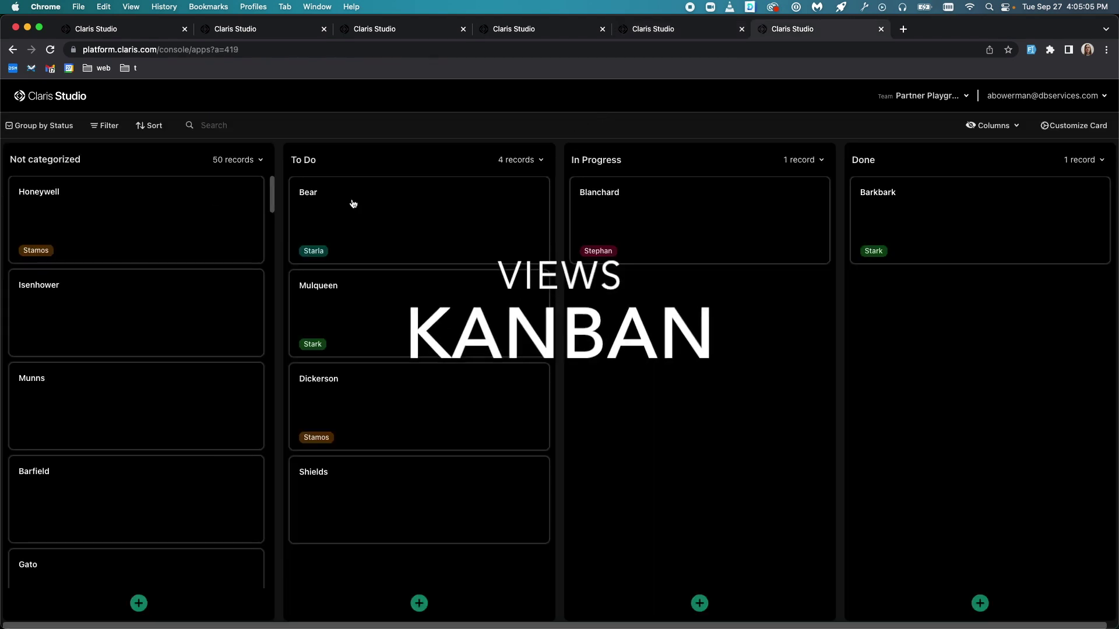
Move a To Do card to In Progress, assign another record to a team member and move it too
{"action": "left_click_drag", "start_coordinate": [417, 236], "coordinate": [700, 289]}
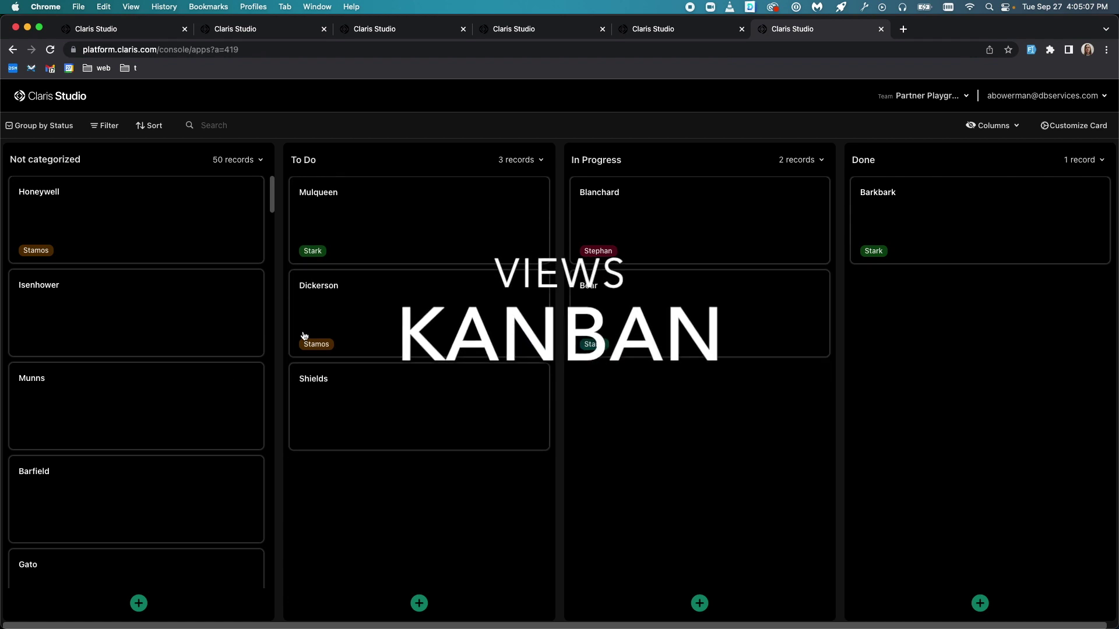
{"action": "left_click", "coordinate": [379, 439]}
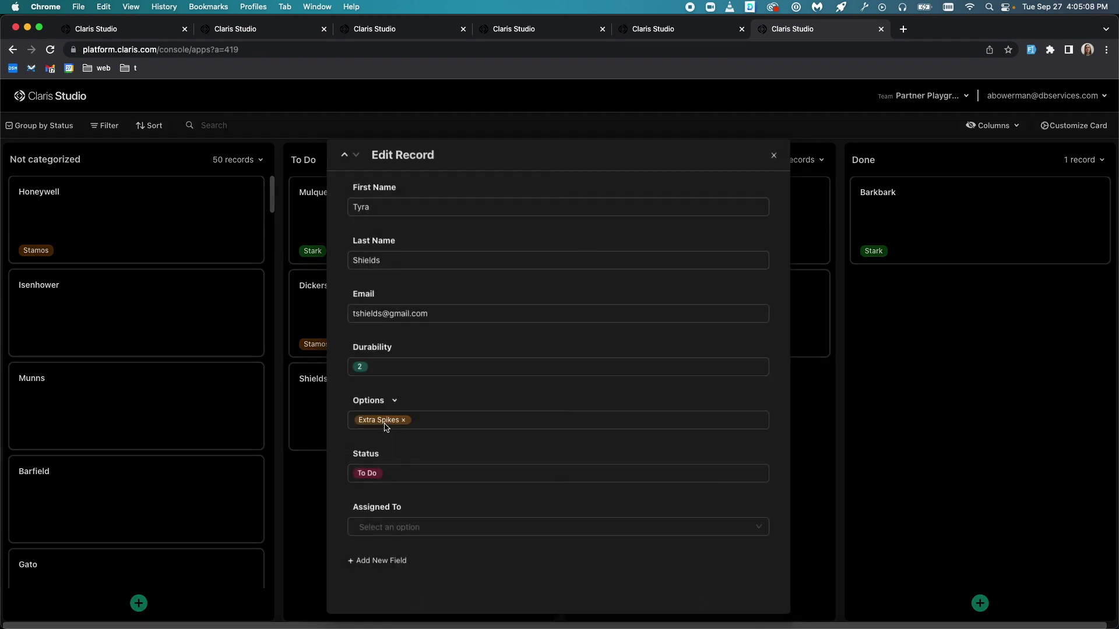
{"action": "left_click", "coordinate": [408, 528]}
{"action": "left_click", "coordinate": [398, 505]}
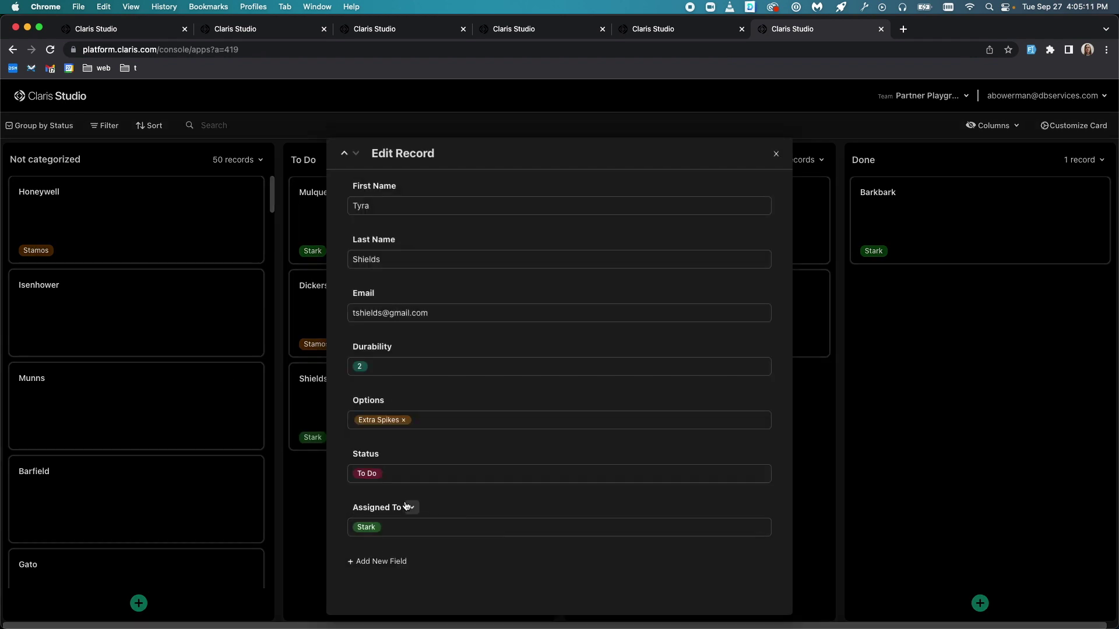
{"action": "left_click", "coordinate": [774, 154]}
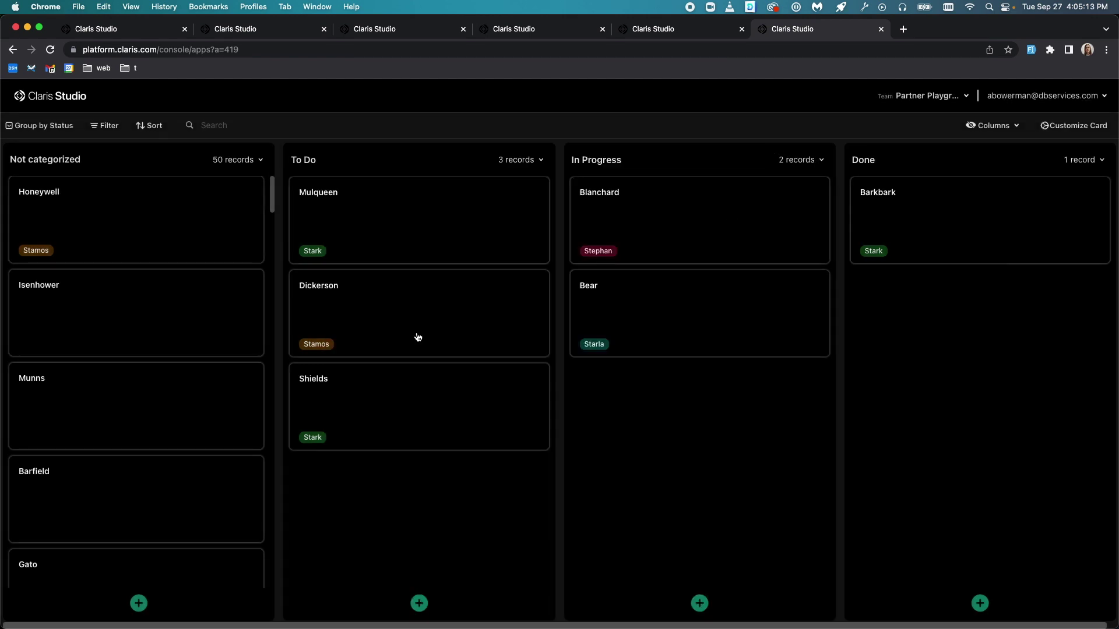
{"action": "left_click_drag", "start_coordinate": [355, 418], "coordinate": [629, 418]}
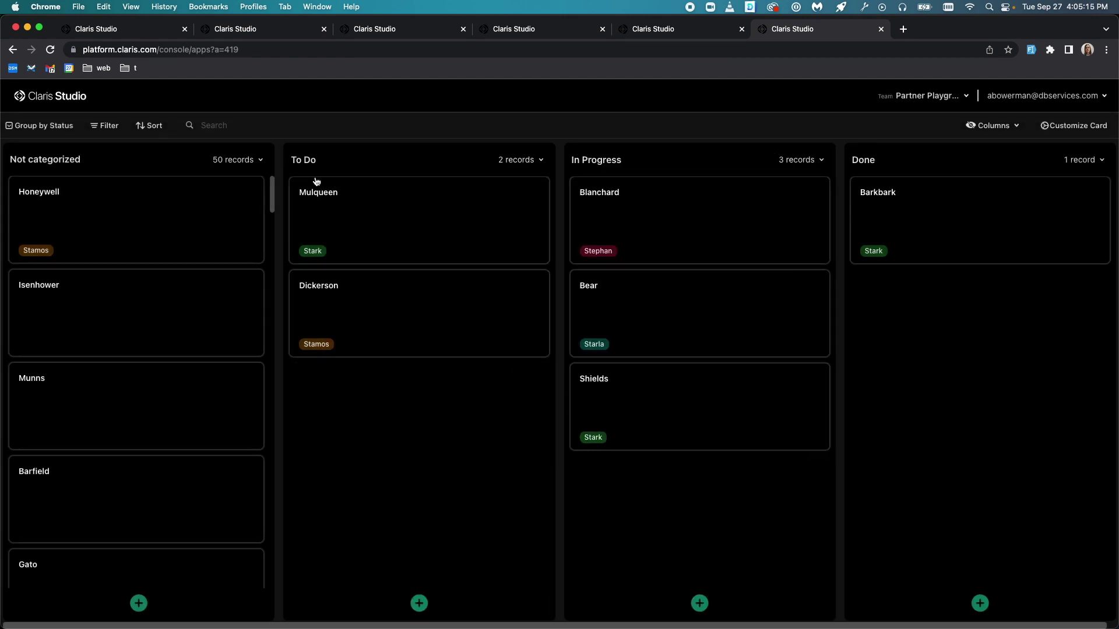
Move the Mulqueen card into In Progress, keep grouping by Status, and return to the Hubs tab
{"action": "left_click_drag", "start_coordinate": [343, 218], "coordinate": [651, 499]}
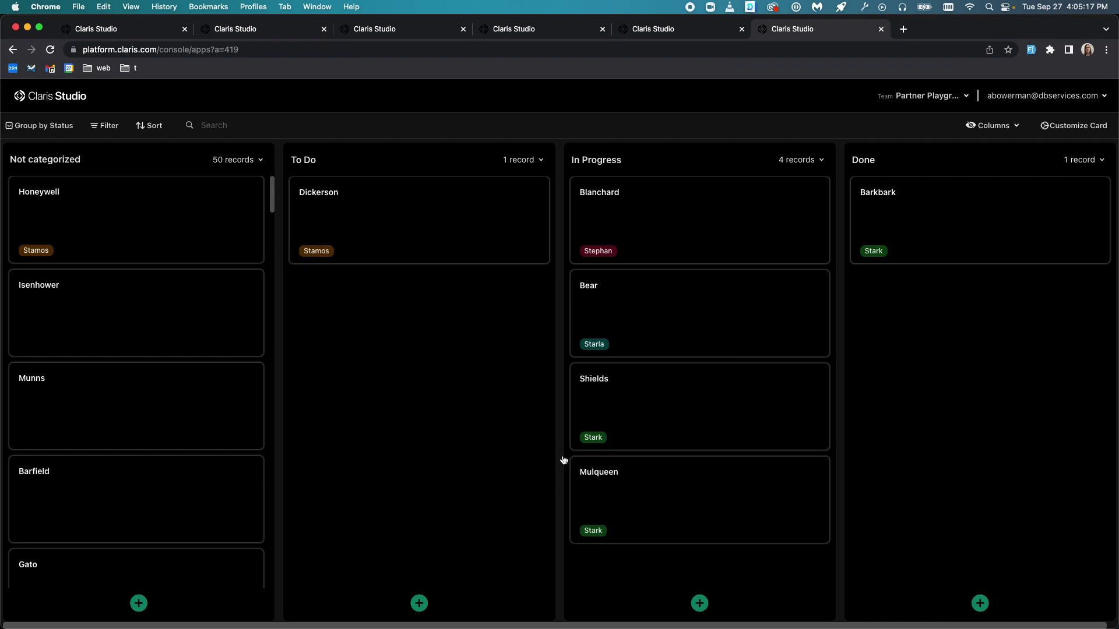
{"action": "left_click", "coordinate": [54, 125]}
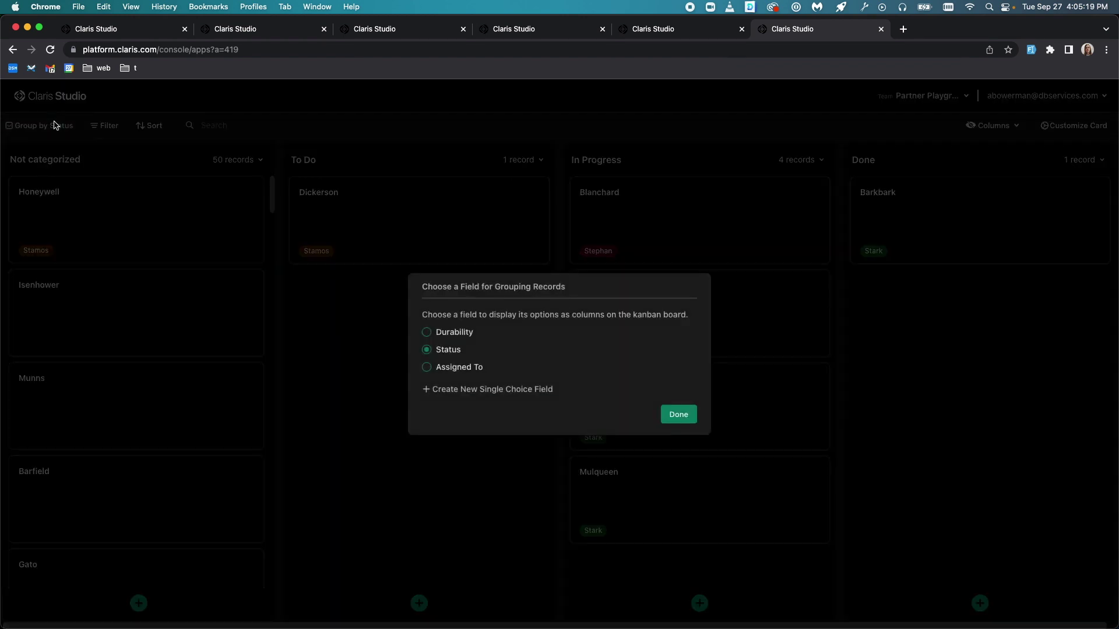
{"action": "left_click", "coordinate": [679, 414]}
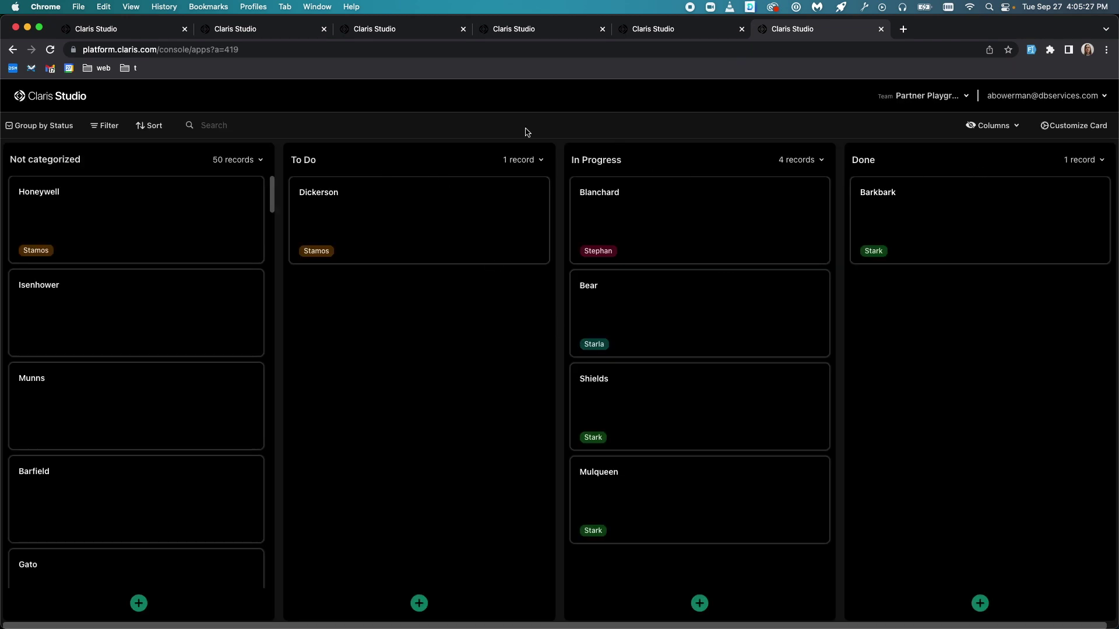
{"action": "left_click", "coordinate": [147, 36]}
{"action": "left_click", "coordinate": [53, 130]}
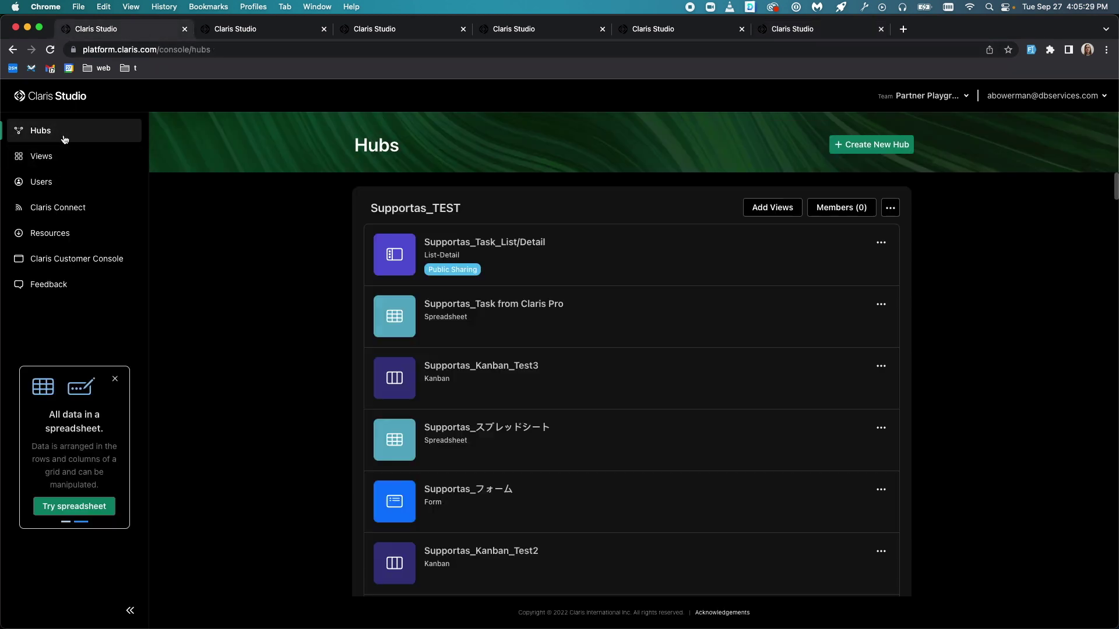
{"action": "scroll", "coordinate": [564, 267], "scroll_direction": "down", "scroll_amount": 5}
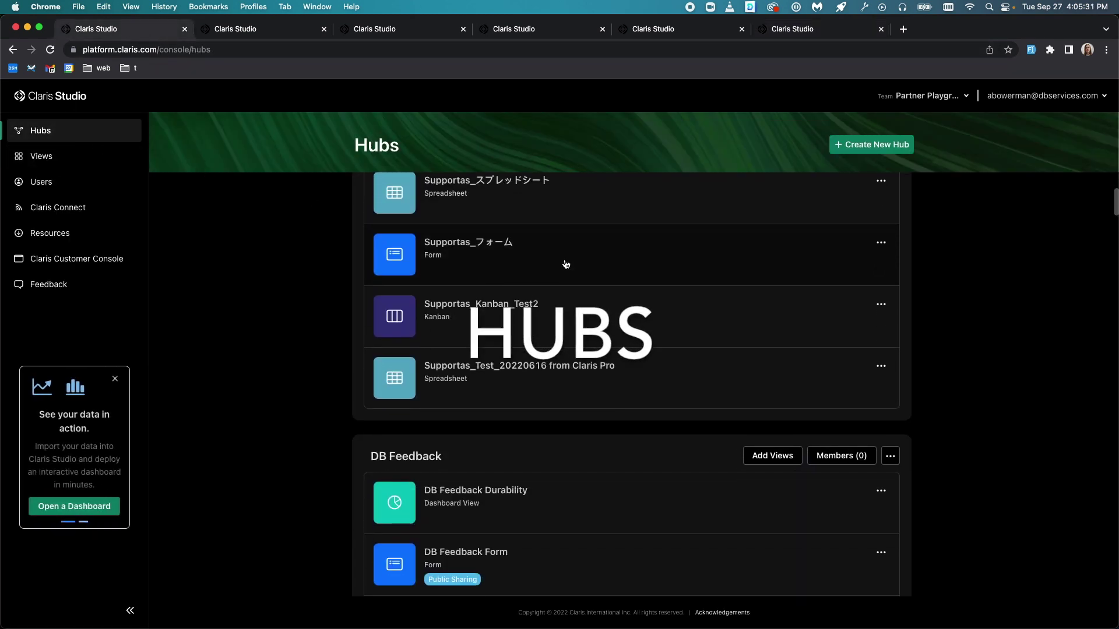
{"action": "scroll", "coordinate": [564, 267], "scroll_direction": "down", "scroll_amount": 3}
{"action": "scroll", "coordinate": [564, 267], "scroll_direction": "down", "scroll_amount": 3}
{"action": "scroll", "coordinate": [563, 268], "scroll_direction": "down", "scroll_amount": 2}
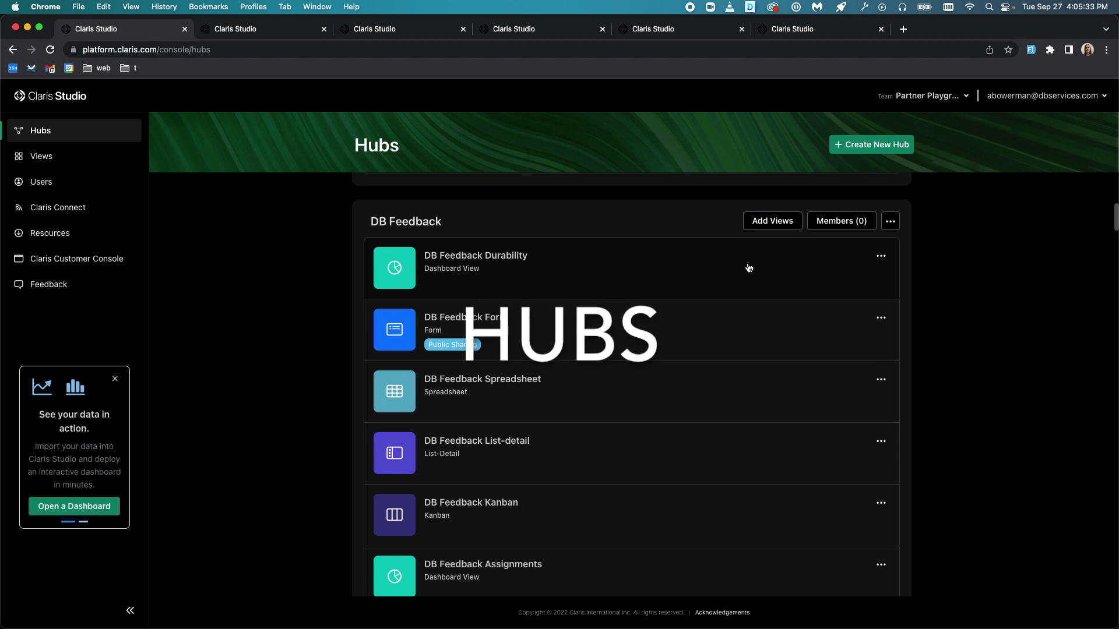
{"action": "scroll", "coordinate": [858, 226], "scroll_direction": "down", "scroll_amount": 1}
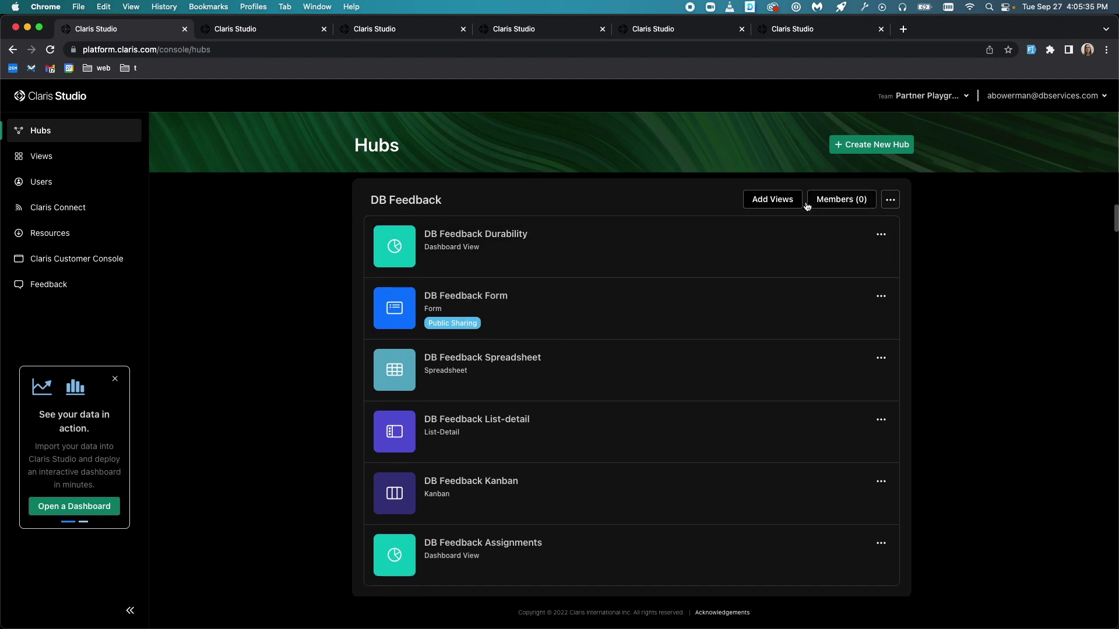
{"action": "left_click", "coordinate": [771, 200]}
{"action": "scroll", "coordinate": [686, 290], "scroll_direction": "down", "scroll_amount": 3}
{"action": "scroll", "coordinate": [686, 291], "scroll_direction": "down", "scroll_amount": 3}
{"action": "scroll", "coordinate": [686, 290], "scroll_direction": "down", "scroll_amount": 3}
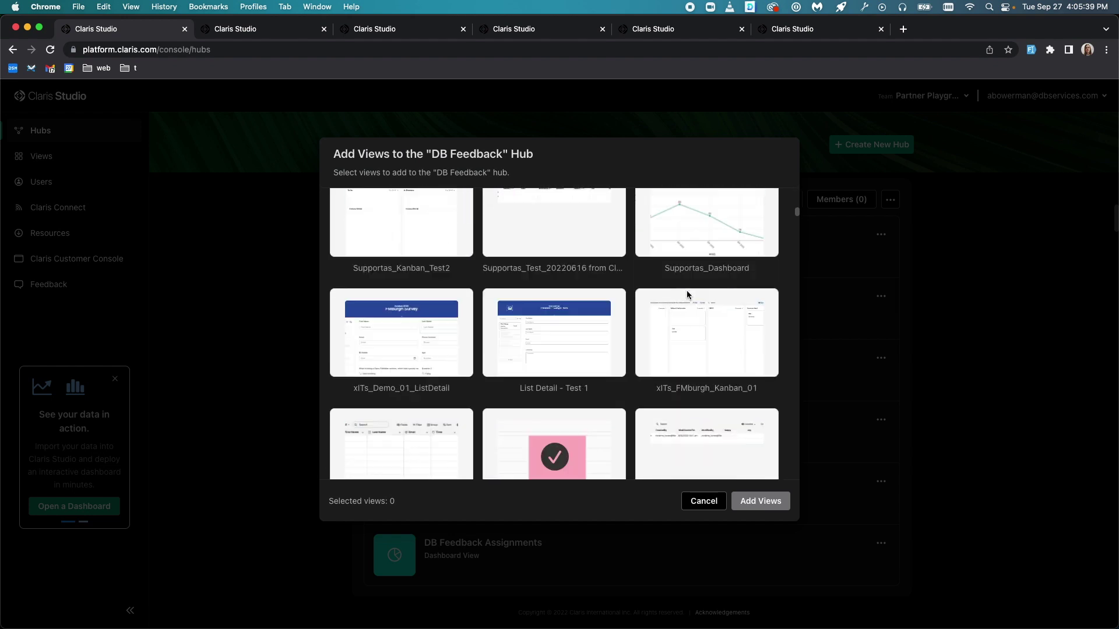
{"action": "scroll", "coordinate": [686, 290], "scroll_direction": "down", "scroll_amount": 3}
{"action": "scroll", "coordinate": [687, 290], "scroll_direction": "down", "scroll_amount": 3}
{"action": "scroll", "coordinate": [686, 291], "scroll_direction": "down", "scroll_amount": 3}
{"action": "left_click", "coordinate": [703, 501]}
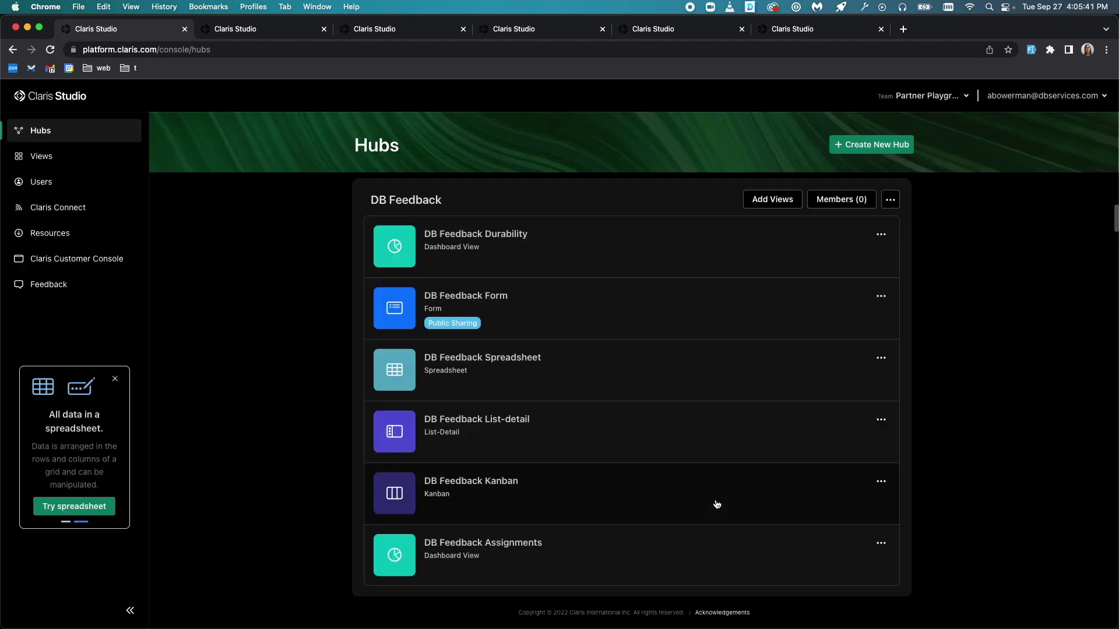
{"action": "left_click", "coordinate": [841, 199]}
{"action": "scroll", "coordinate": [647, 234], "scroll_direction": "down", "scroll_amount": 5}
{"action": "scroll", "coordinate": [638, 254], "scroll_direction": "down", "scroll_amount": 5}
{"action": "scroll", "coordinate": [620, 306], "scroll_direction": "down", "scroll_amount": 5}
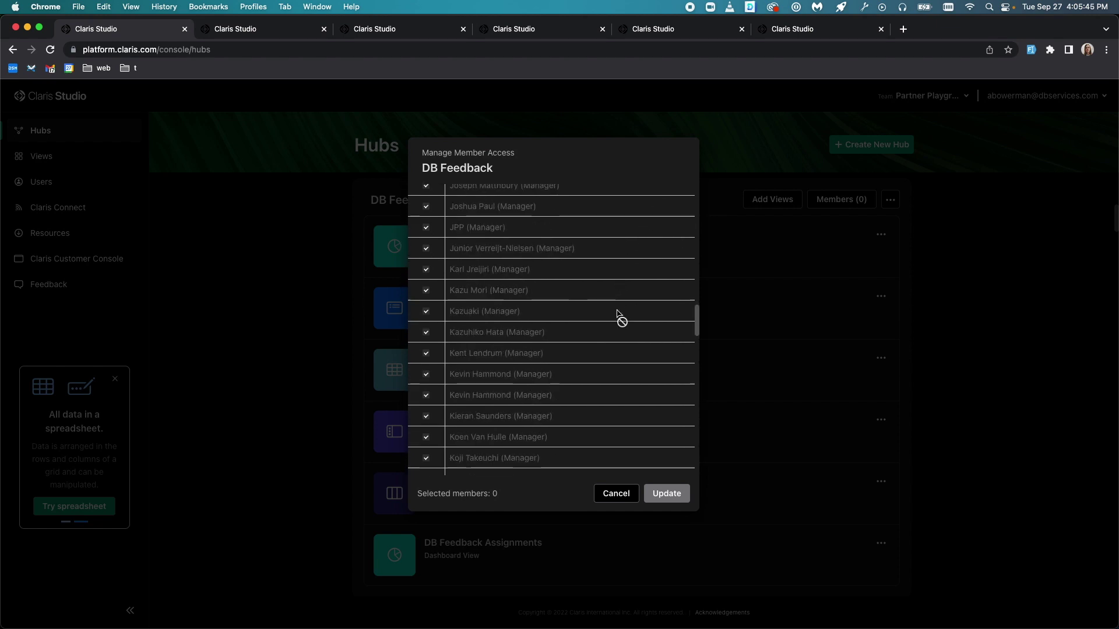
{"action": "scroll", "coordinate": [617, 350], "scroll_direction": "down", "scroll_amount": 5}
{"action": "left_click", "coordinate": [615, 493]}
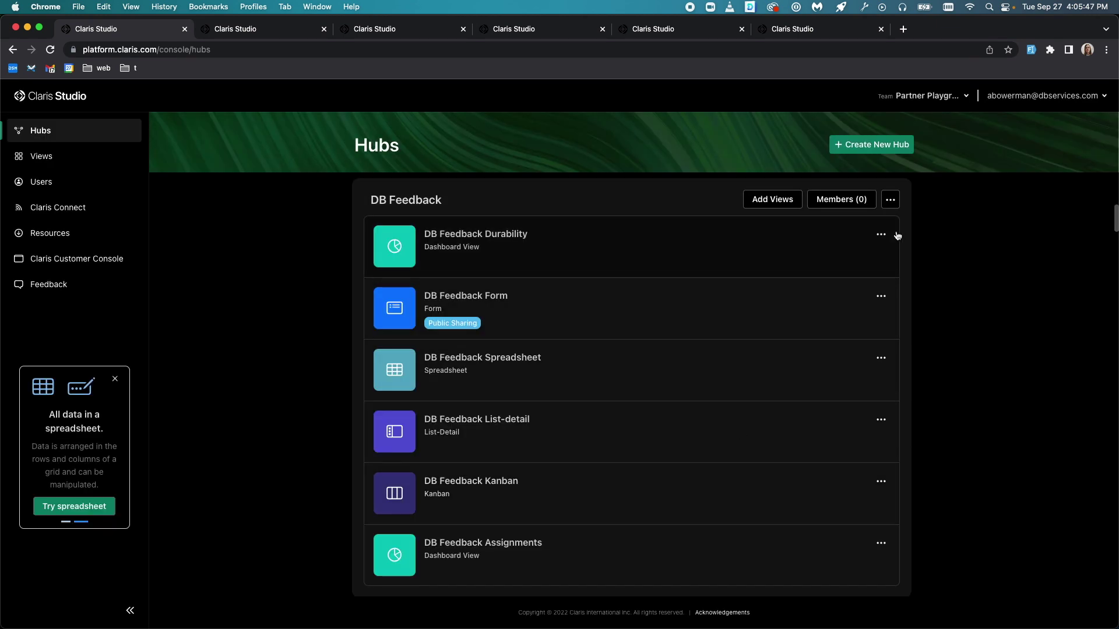
{"action": "left_click", "coordinate": [893, 199]}
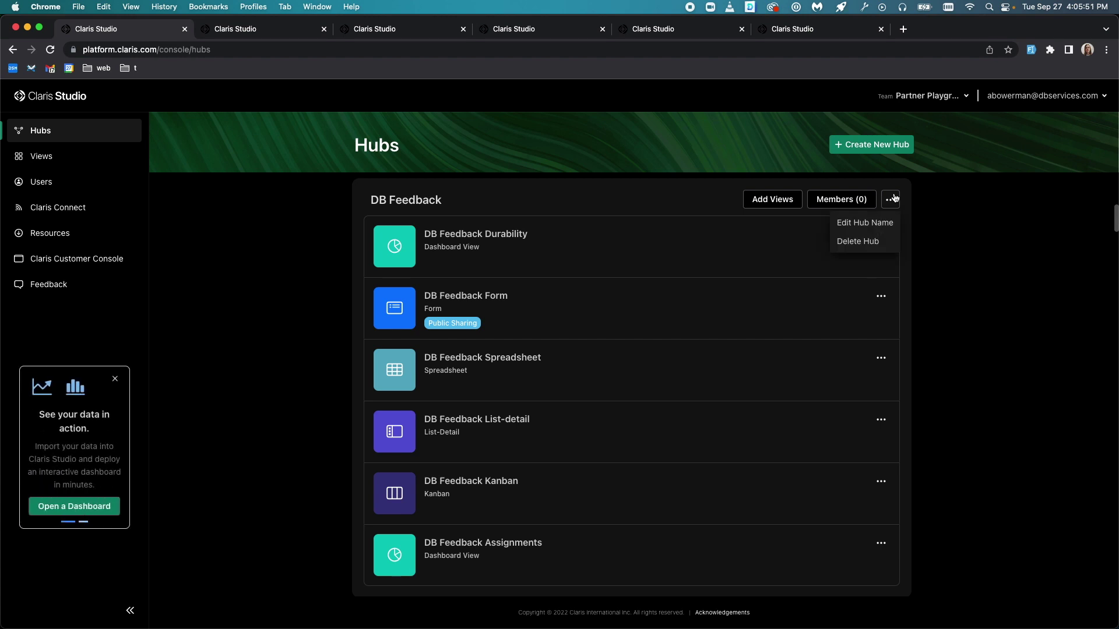
{"action": "left_click", "coordinate": [893, 198]}
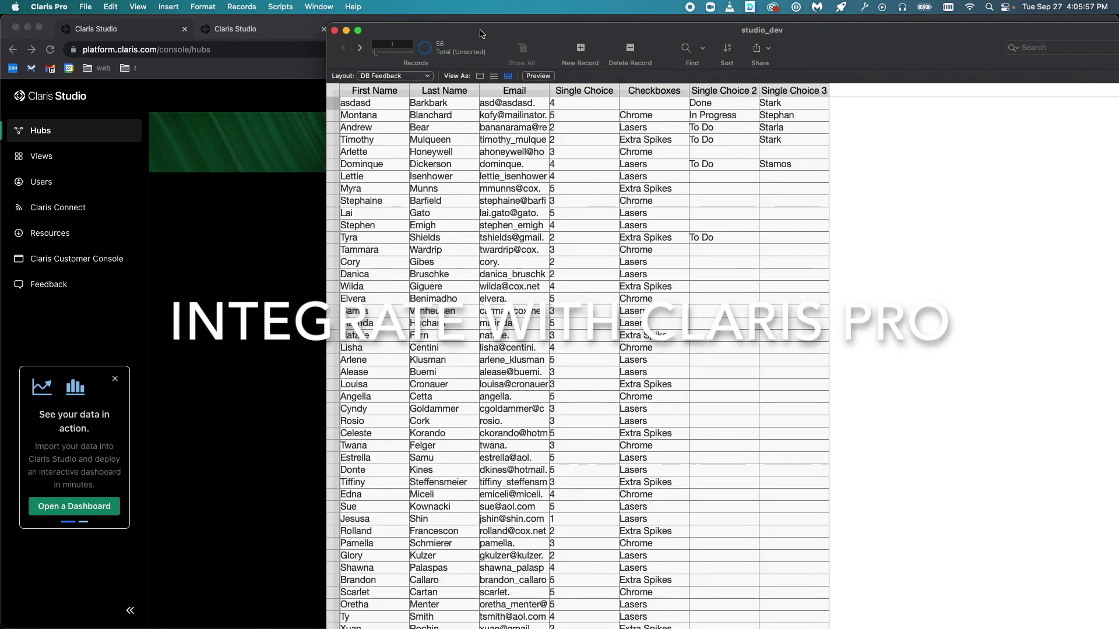
Place the studio_dev window beside the browser and open Manage Database (Cmd+Shift+D)
{"action": "left_click_drag", "start_coordinate": [464, 34], "coordinate": [564, 37]}
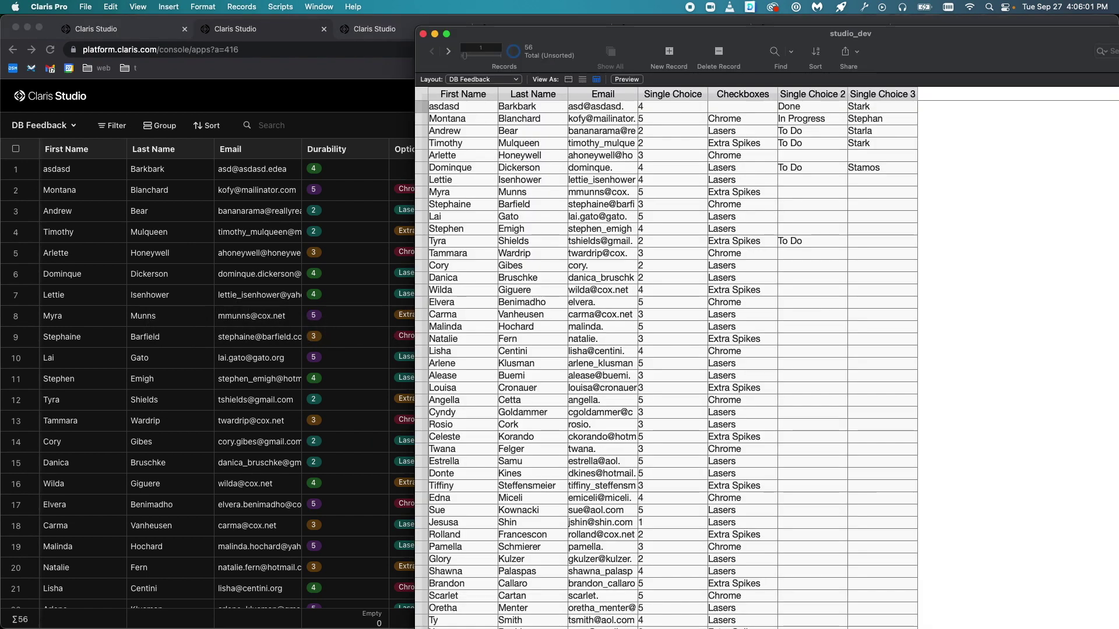
{"action": "scroll", "coordinate": [629, 365], "scroll_direction": "down", "scroll_amount": 3}
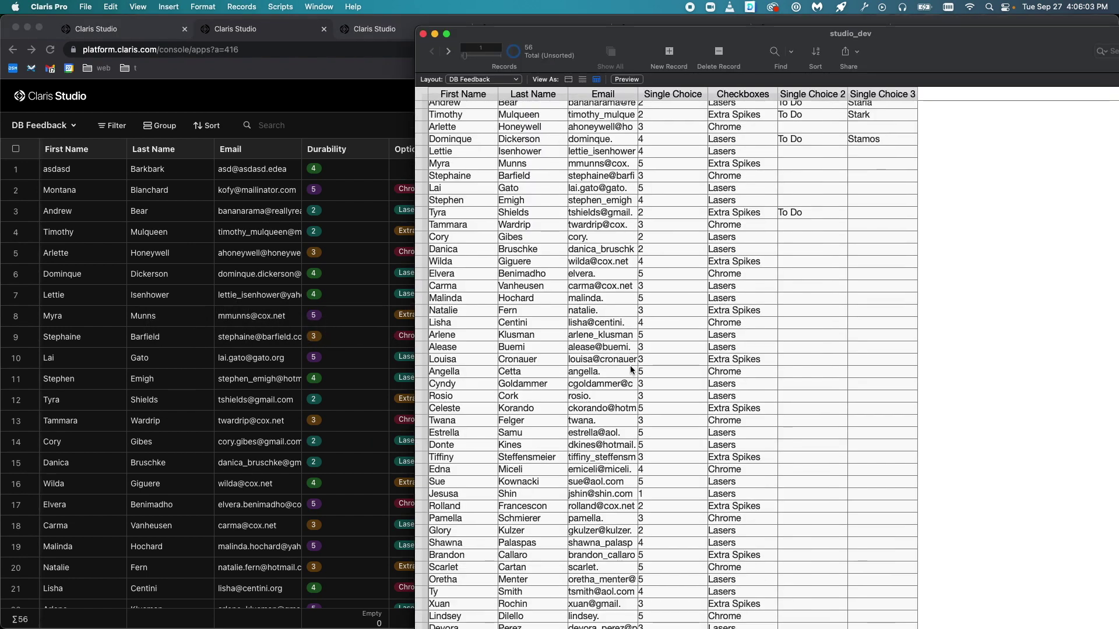
{"action": "scroll", "coordinate": [631, 365], "scroll_direction": "down", "scroll_amount": 3}
{"action": "scroll", "coordinate": [631, 365], "scroll_direction": "down", "scroll_amount": 3}
{"action": "scroll", "coordinate": [631, 365], "scroll_direction": "down", "scroll_amount": 3}
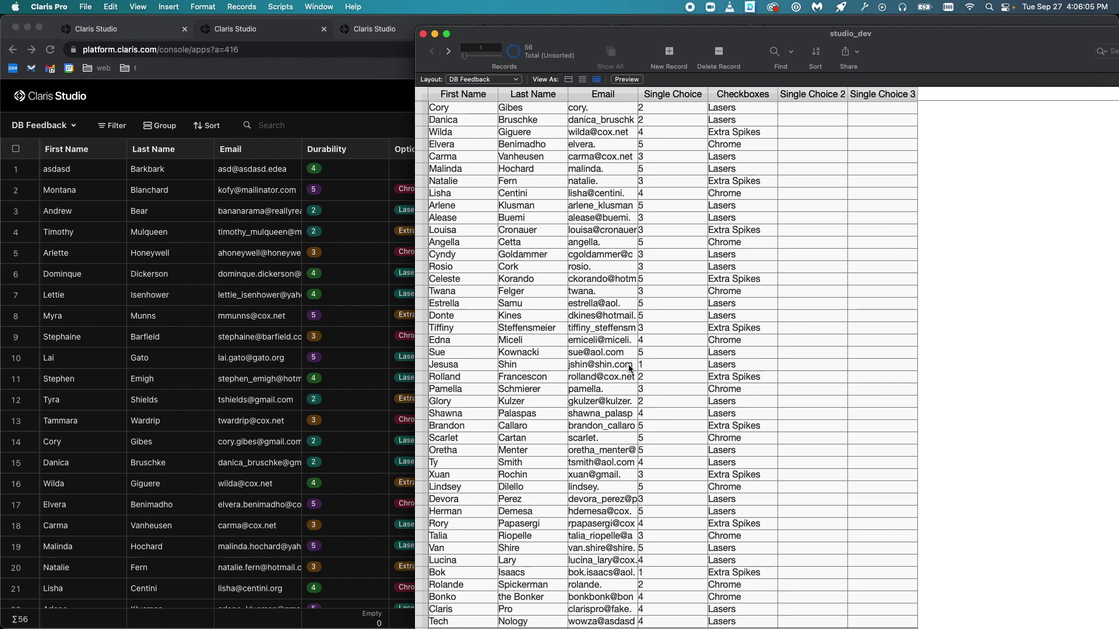
{"action": "scroll", "coordinate": [649, 377], "scroll_direction": "up", "scroll_amount": 5}
{"action": "scroll", "coordinate": [649, 377], "scroll_direction": "up", "scroll_amount": 5}
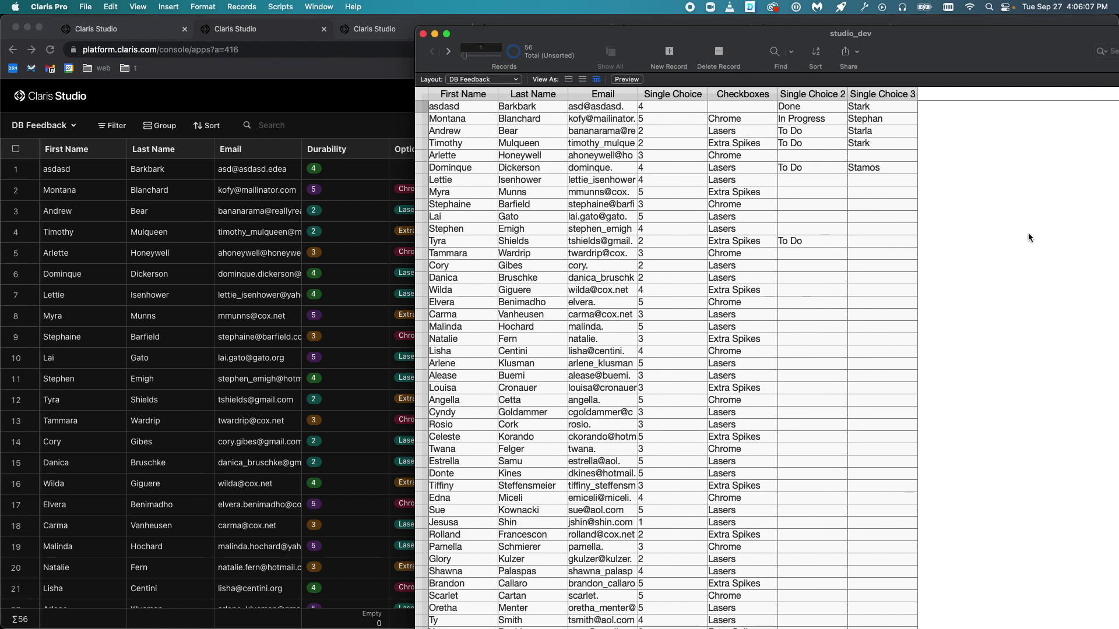
{"action": "key", "text": "super+shift+d"}
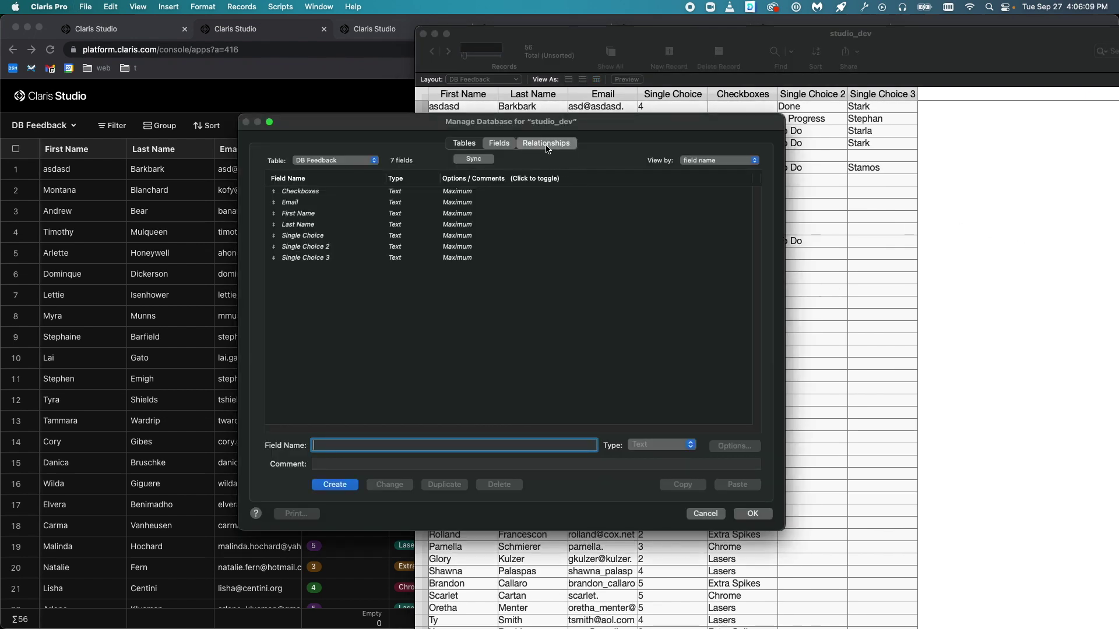
In Relationships, add a table from the Claris Studio Data Source to the graph
{"action": "left_click", "coordinate": [546, 143]}
{"action": "left_click", "coordinate": [272, 488]}
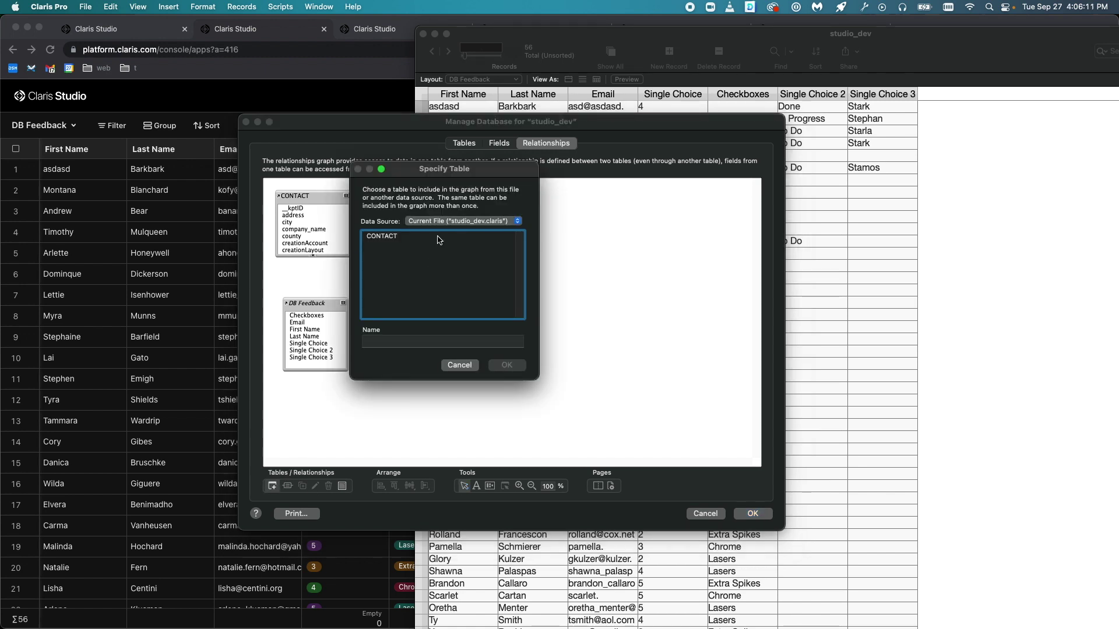
{"action": "left_click", "coordinate": [460, 223]}
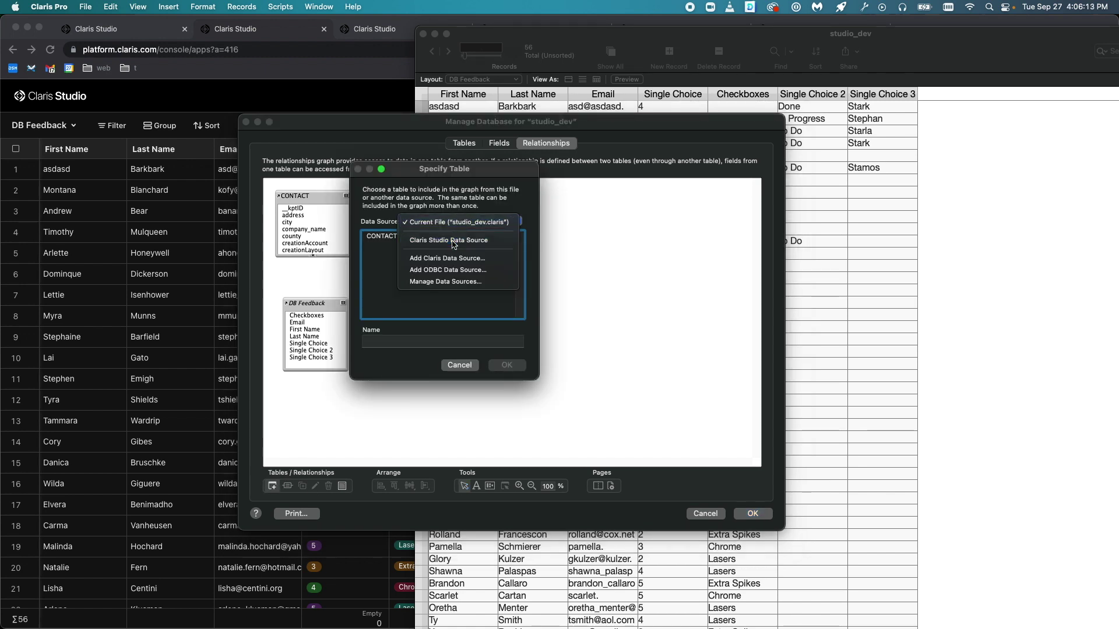
{"action": "left_click", "coordinate": [453, 241]}
{"action": "scroll", "coordinate": [440, 262], "scroll_direction": "down", "scroll_amount": 5}
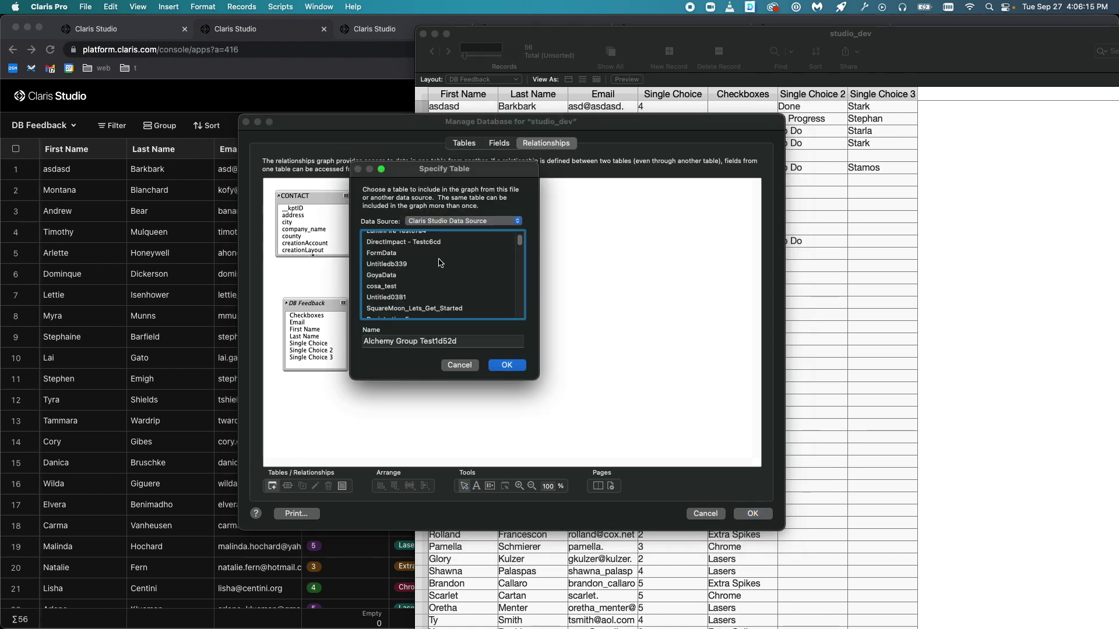
{"action": "scroll", "coordinate": [438, 262], "scroll_direction": "down", "scroll_amount": 5}
{"action": "scroll", "coordinate": [439, 266], "scroll_direction": "down", "scroll_amount": 5}
{"action": "scroll", "coordinate": [450, 288], "scroll_direction": "down", "scroll_amount": 5}
{"action": "scroll", "coordinate": [458, 302], "scroll_direction": "down", "scroll_amount": 5}
{"action": "left_click", "coordinate": [517, 367]}
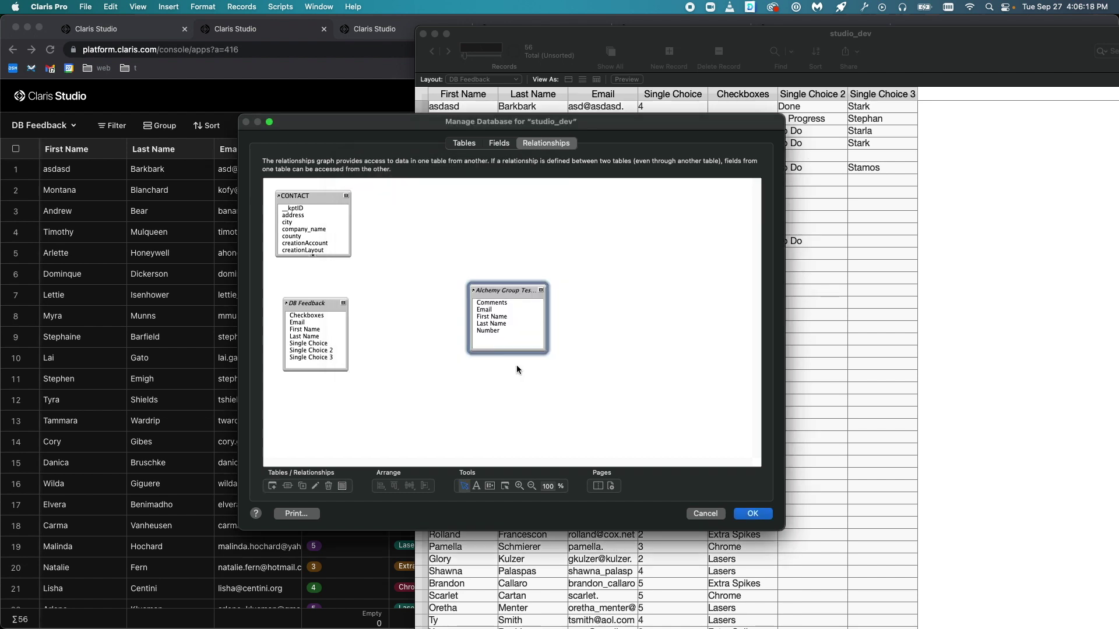
Cancel and discard the database changes, then return to the Claris Studio hubs
{"action": "key", "text": "Escape"}
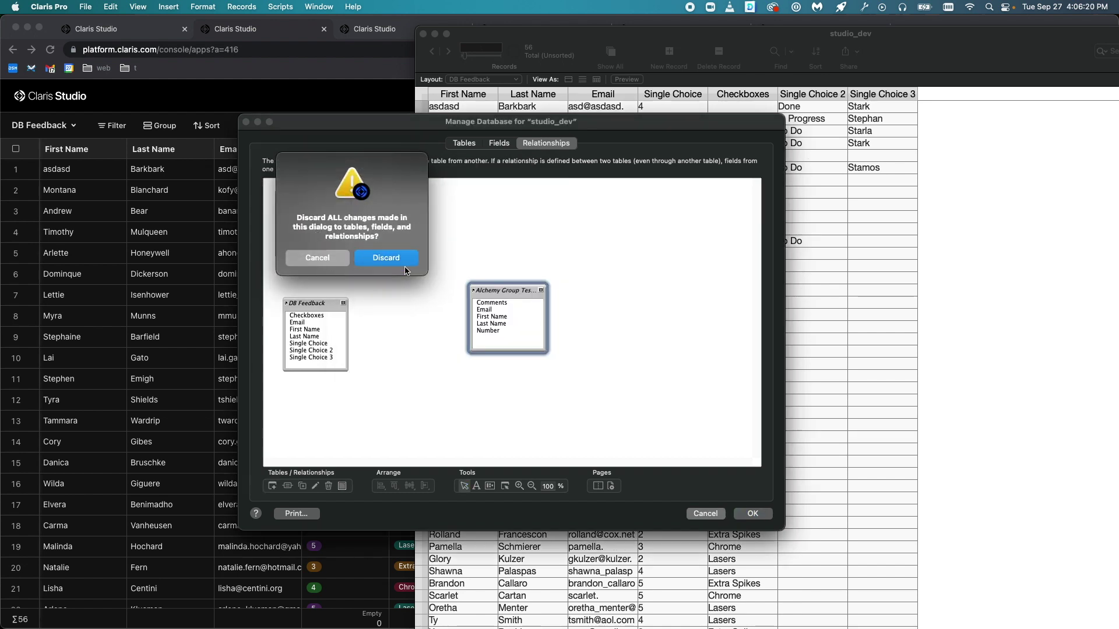
{"action": "left_click", "coordinate": [385, 257]}
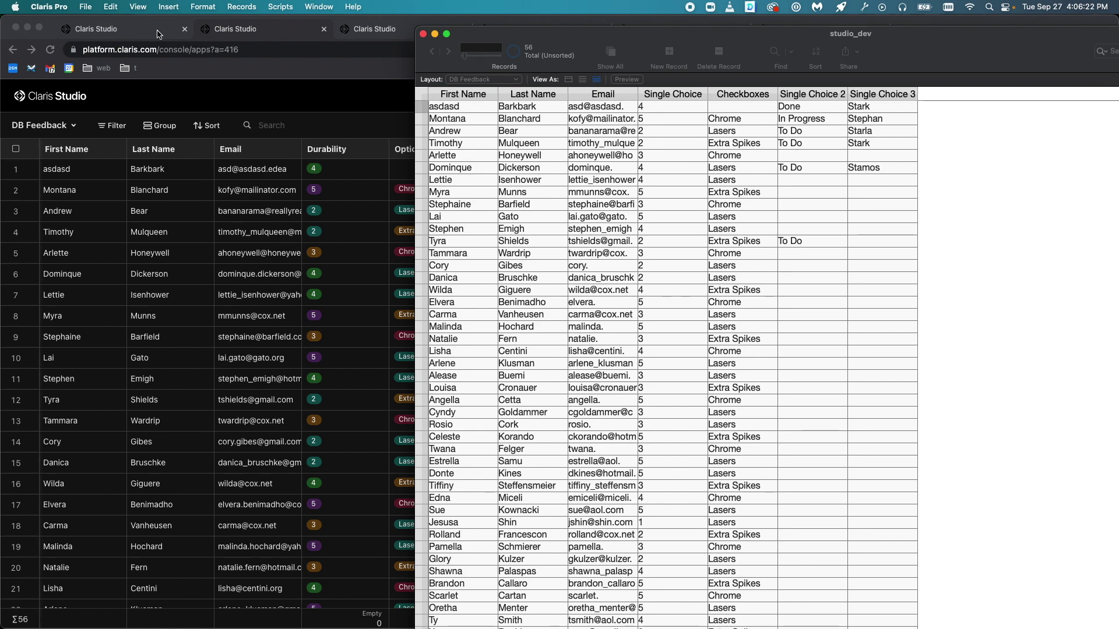
{"action": "left_click", "coordinate": [137, 29]}
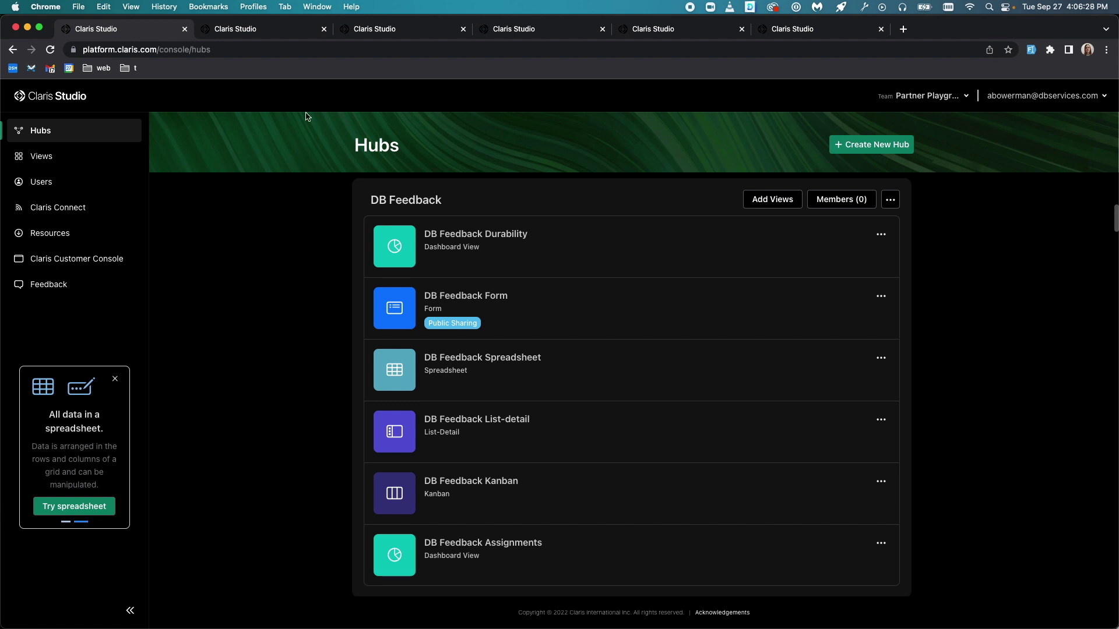
Switch browser tabs to show the Durability dashboard with Count 56 and Empty 2
{"action": "left_click", "coordinate": [433, 32]}
{"action": "left_click", "coordinate": [518, 38]}
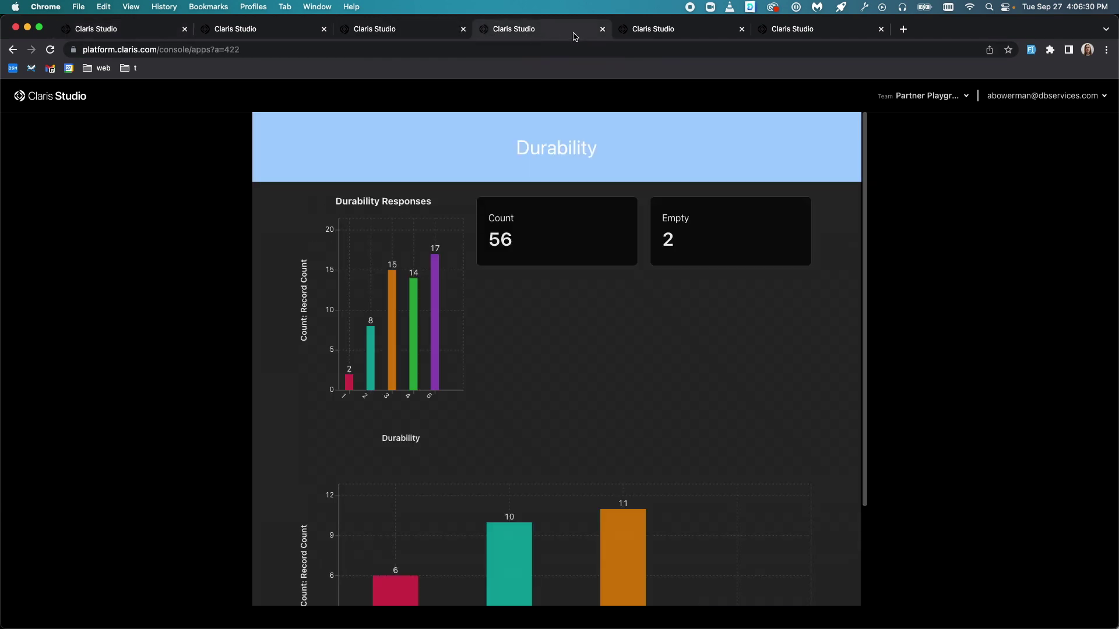